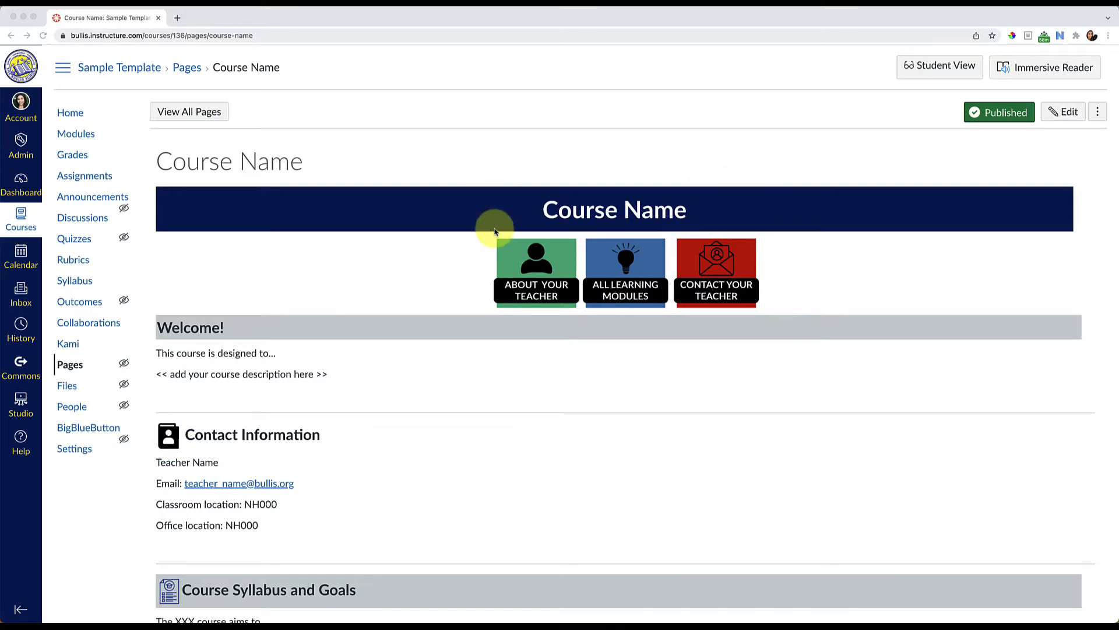
# Examine how the Course Name banner and Welcome heading are built as tables in the page editor, then leave without saving
pyautogui.click(1066, 113)
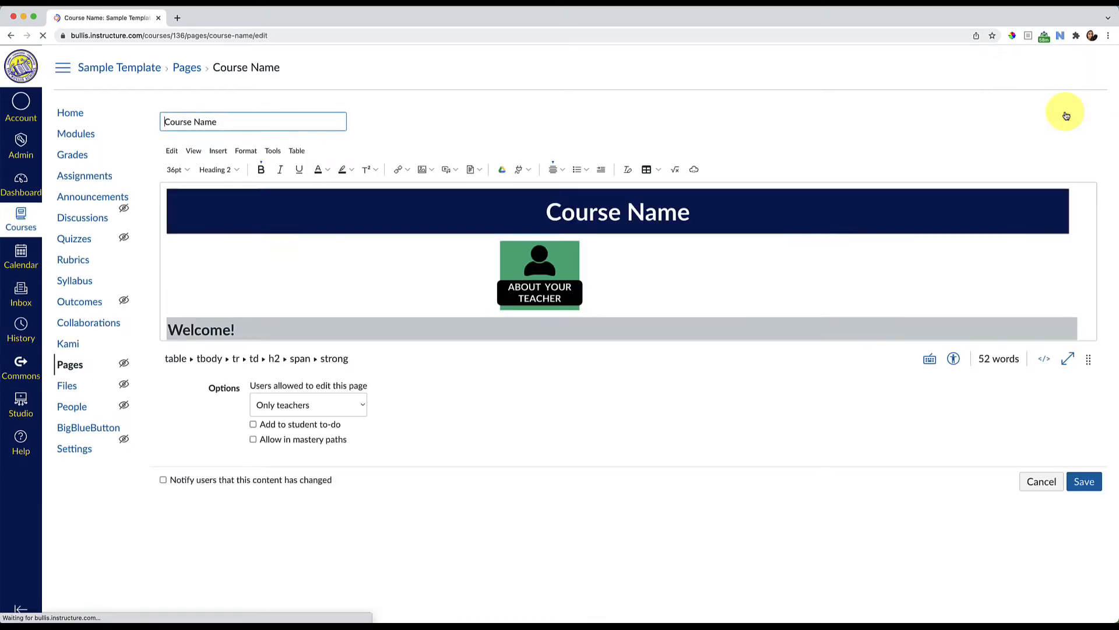
pyautogui.click(718, 213)
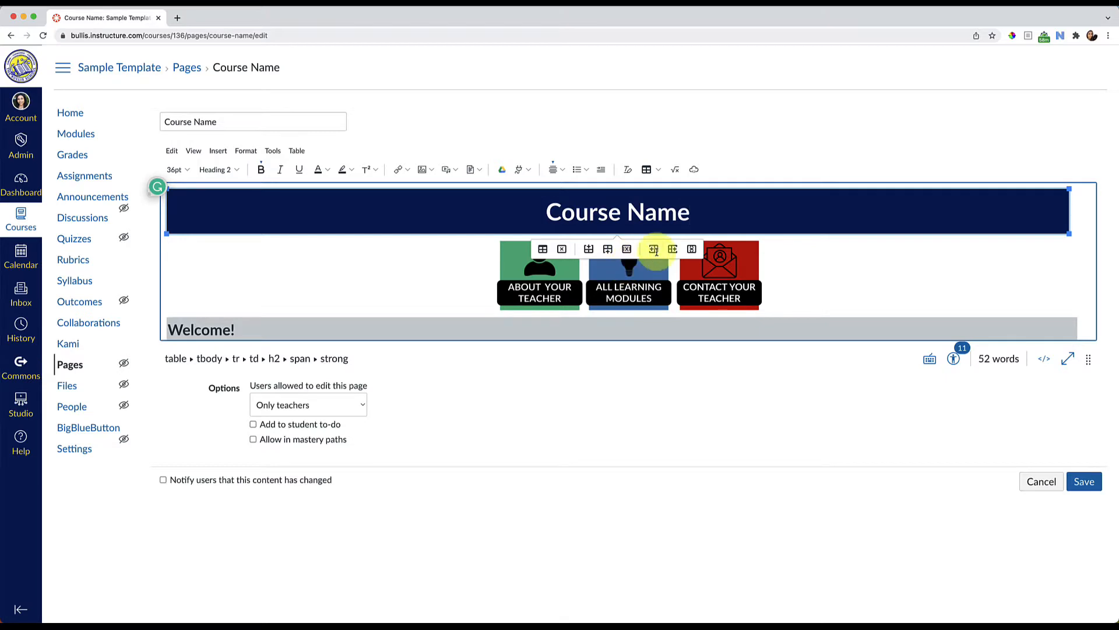
pyautogui.scroll(-3, 795, 236)
pyautogui.click(785, 250)
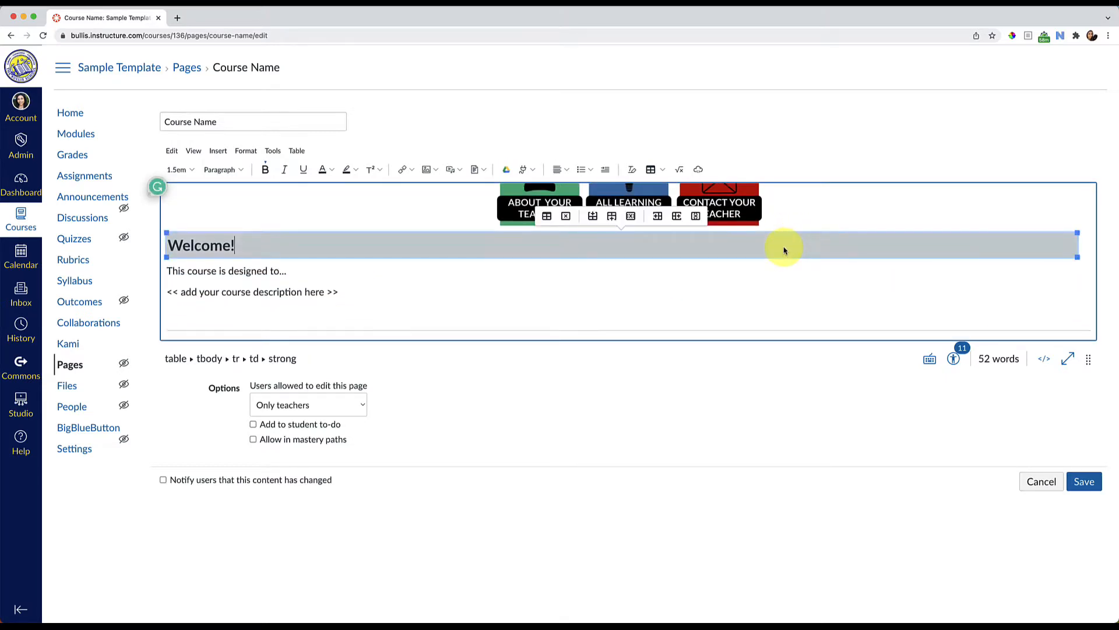
pyautogui.scroll(1, 785, 251)
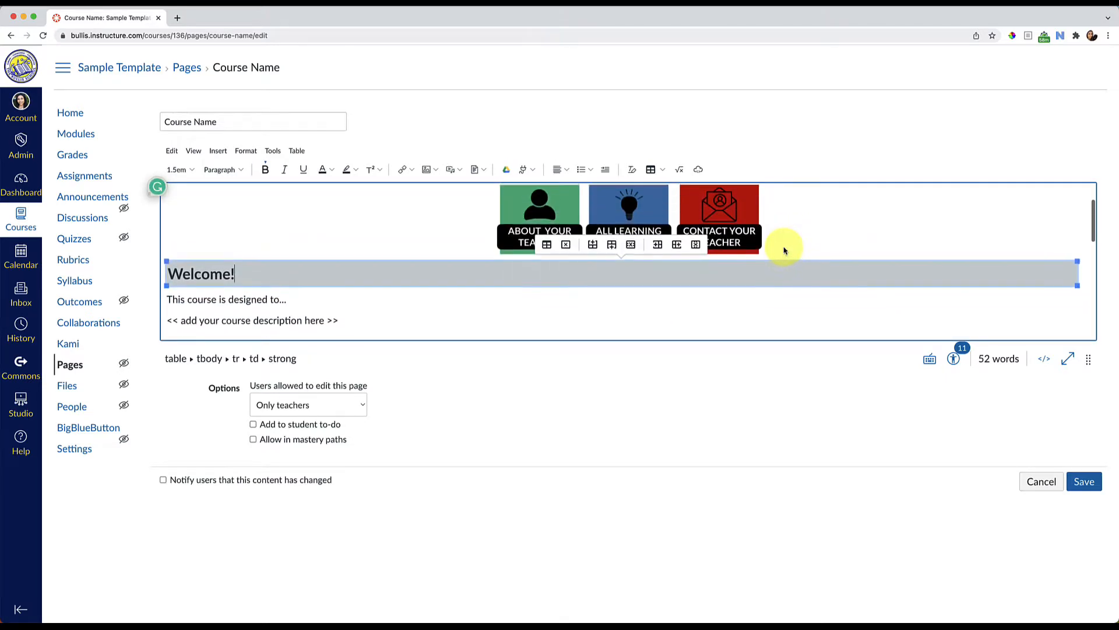
pyautogui.click(1031, 487)
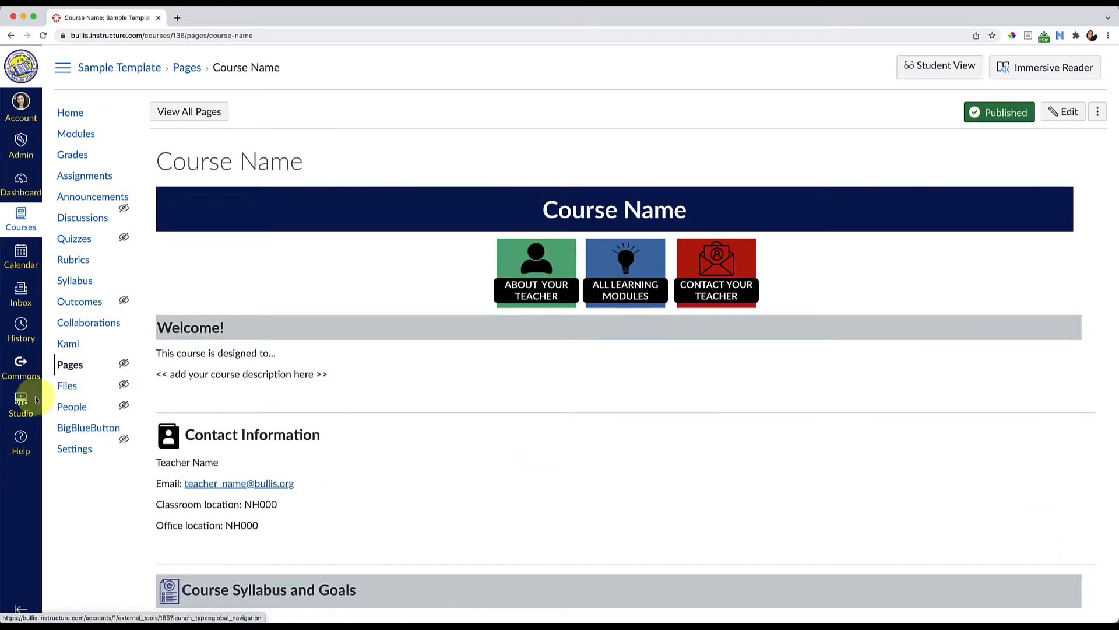
# Go to the course's Pages and open the new Demo of Tables & Icons page body in the full-screen editor
pyautogui.click(64, 373)
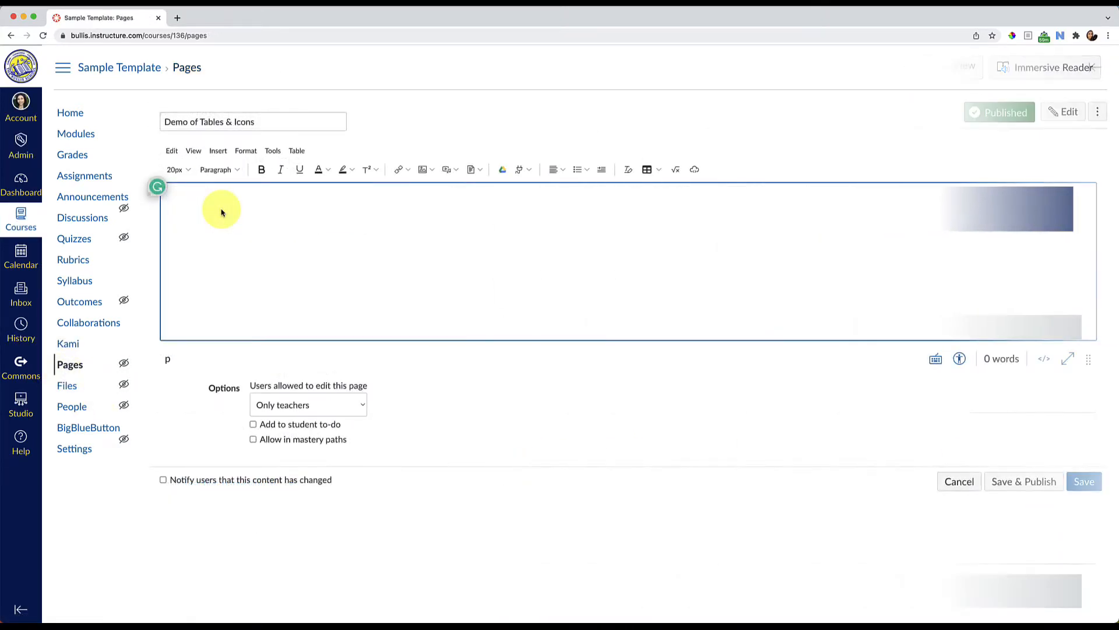
pyautogui.click(1062, 360)
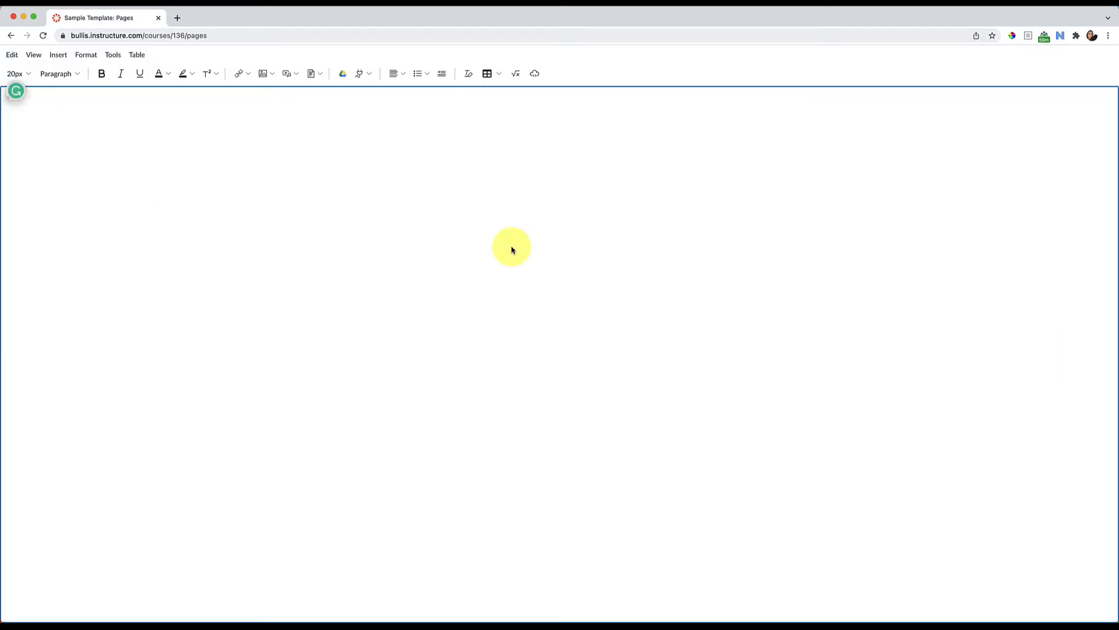
pyautogui.click(9, 100)
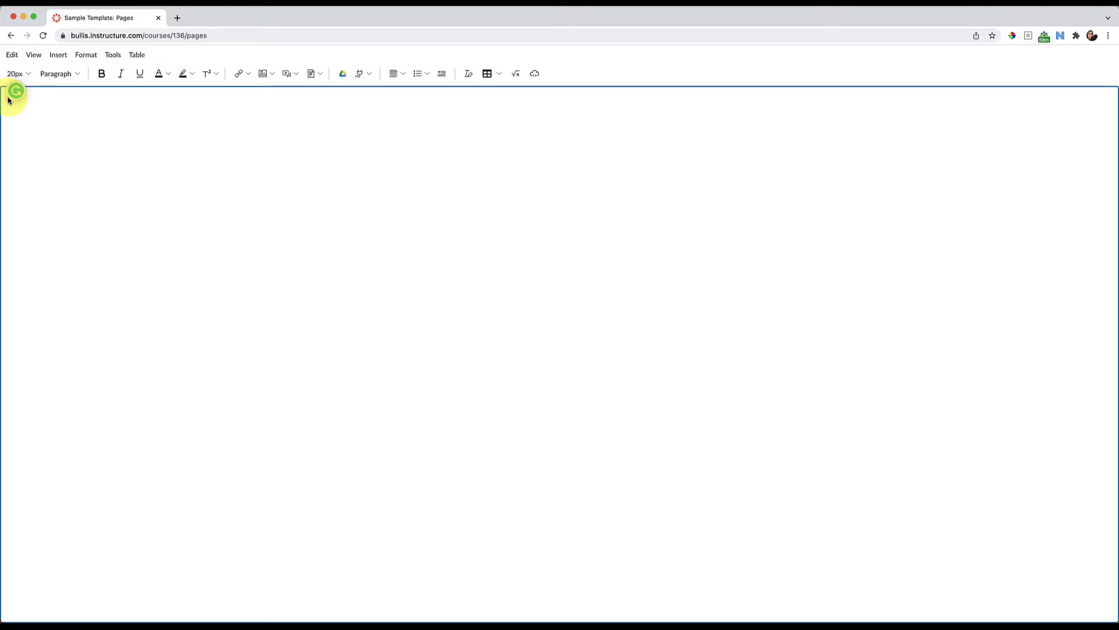
# Insert a 1x1 table at the start of the empty page body
pyautogui.click(61, 55)
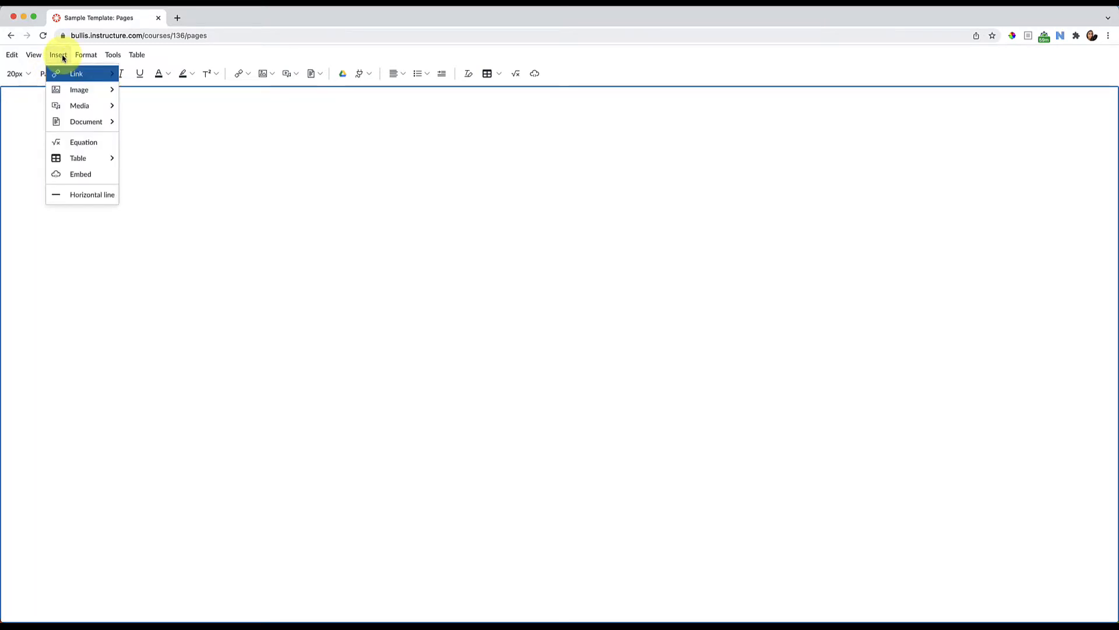
pyautogui.moveTo(91, 164)
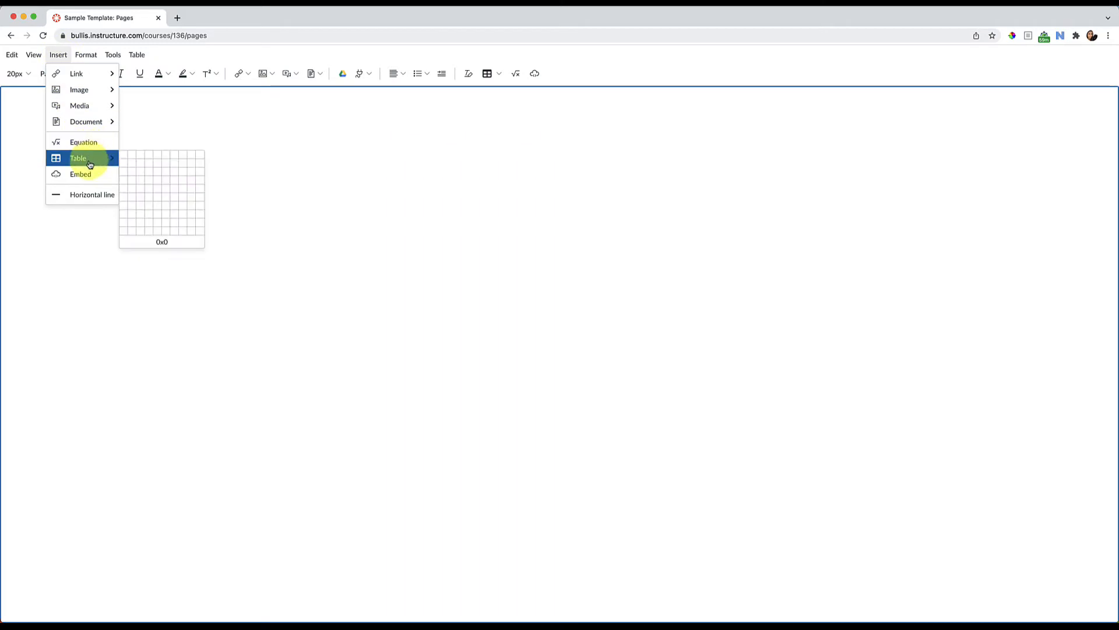
pyautogui.click(500, 71)
pyautogui.click(489, 74)
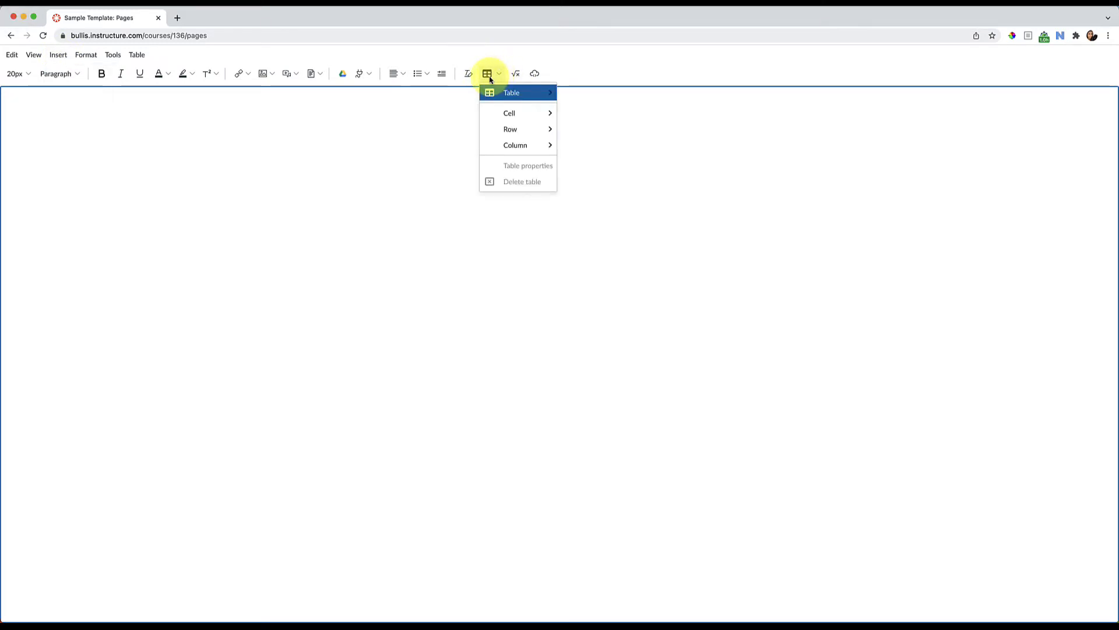
pyautogui.moveTo(505, 98)
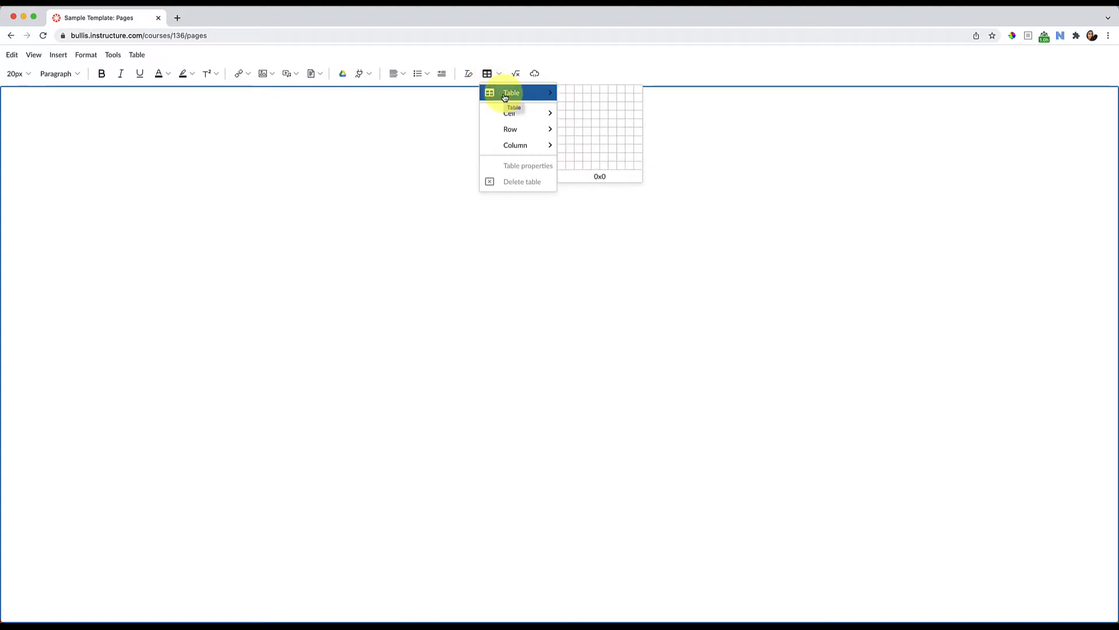
pyautogui.click(563, 95)
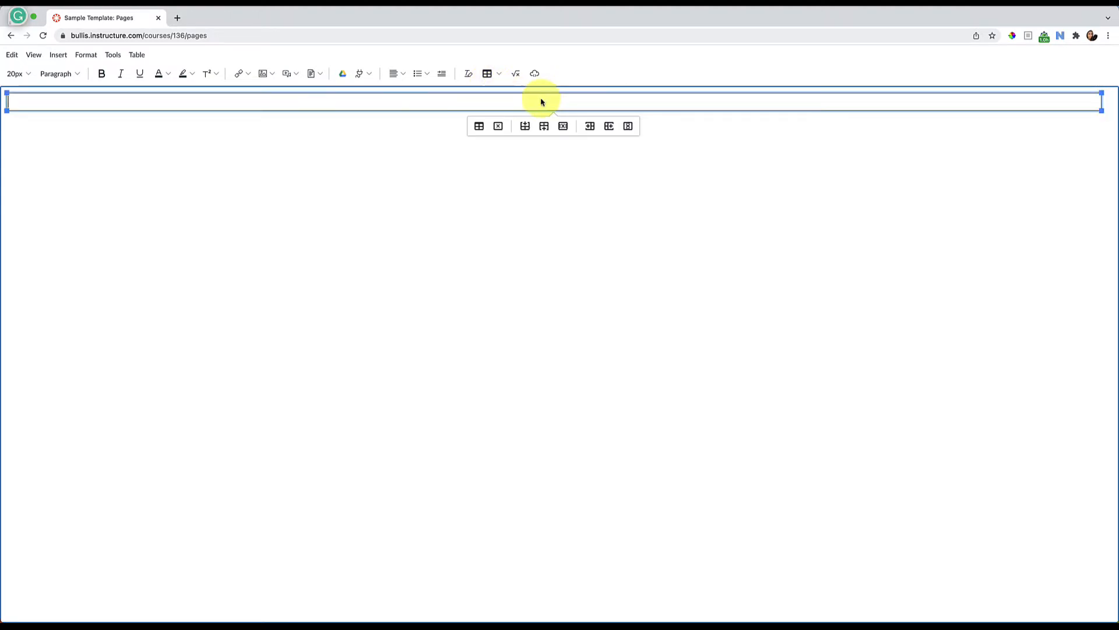
# Enter "Sample Banner" in the table cell as centered Heading 2 text
pyautogui.click(60, 75)
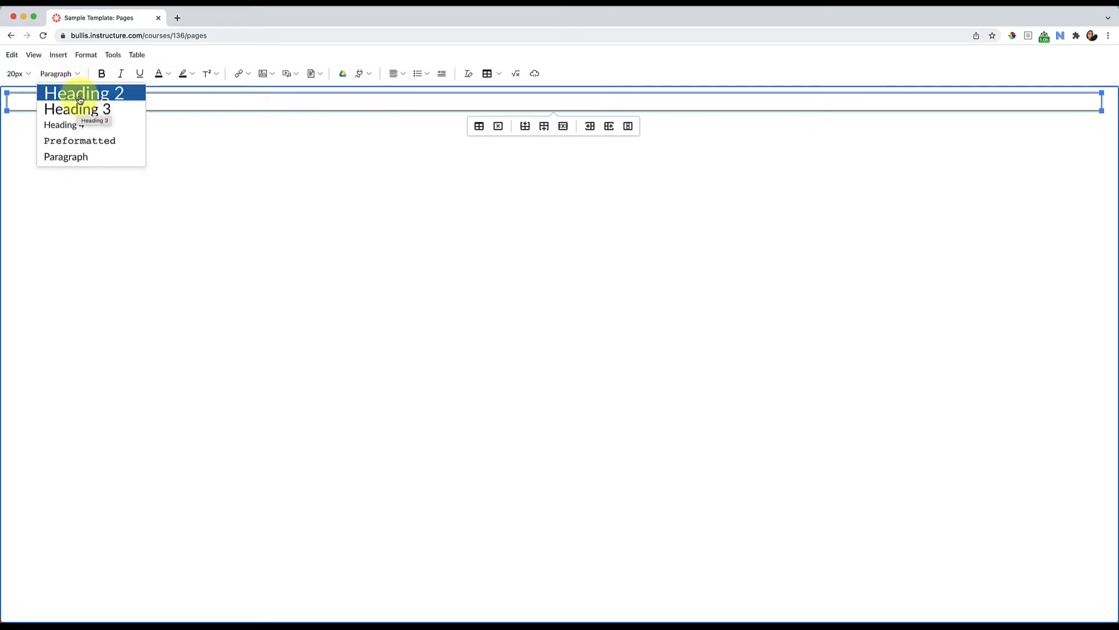
pyautogui.click(80, 94)
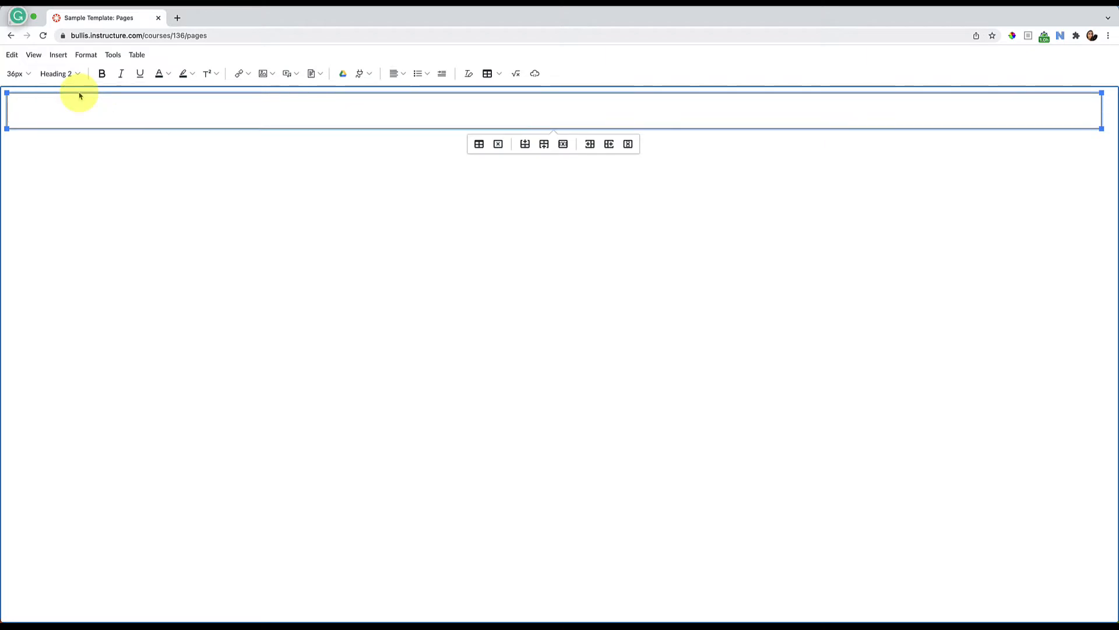
pyautogui.click(403, 75)
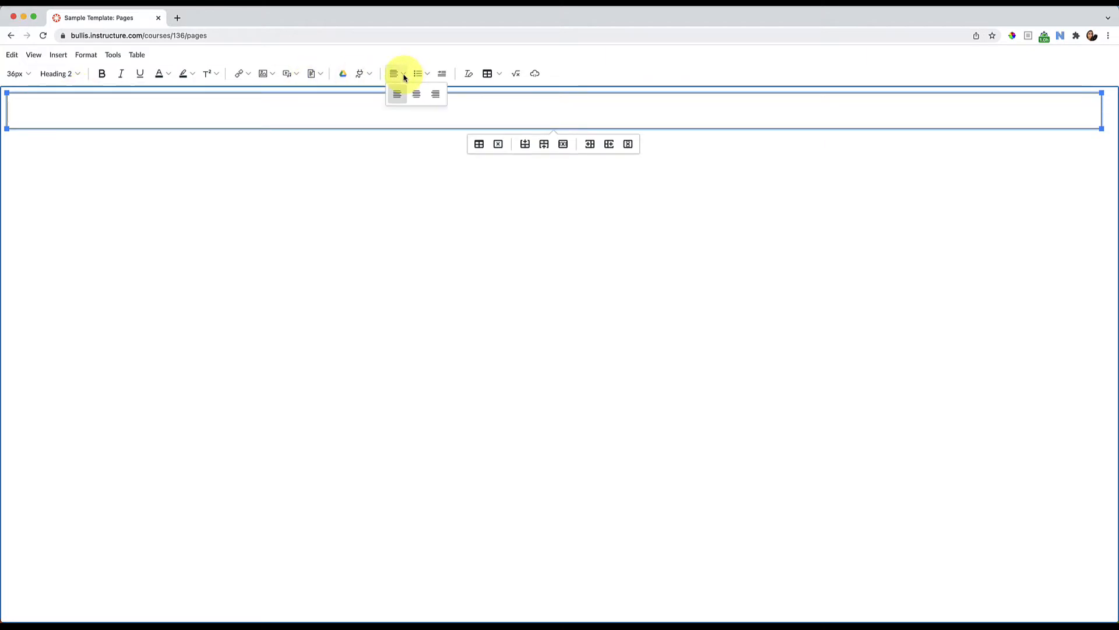
pyautogui.click(416, 94)
pyautogui.write('Sample Banner')
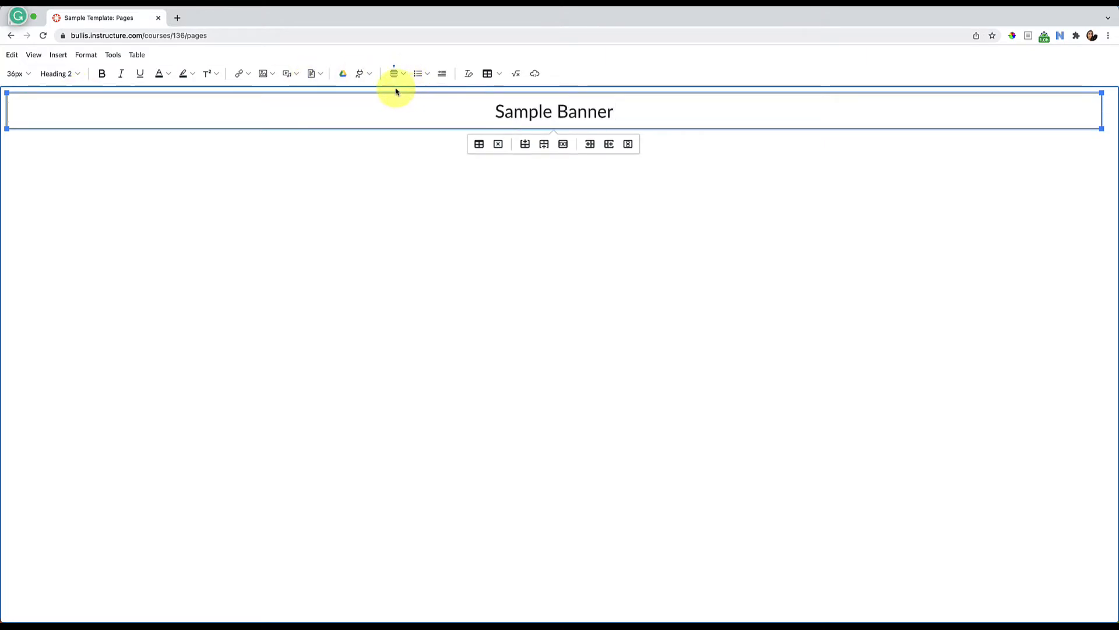
# Make the "Sample Banner" text bold
pyautogui.keyDown('shift'); pyautogui.click(500, 111); pyautogui.keyUp('shift')
pyautogui.keyDown('shift'); pyautogui.click(483, 108); pyautogui.keyUp('shift')
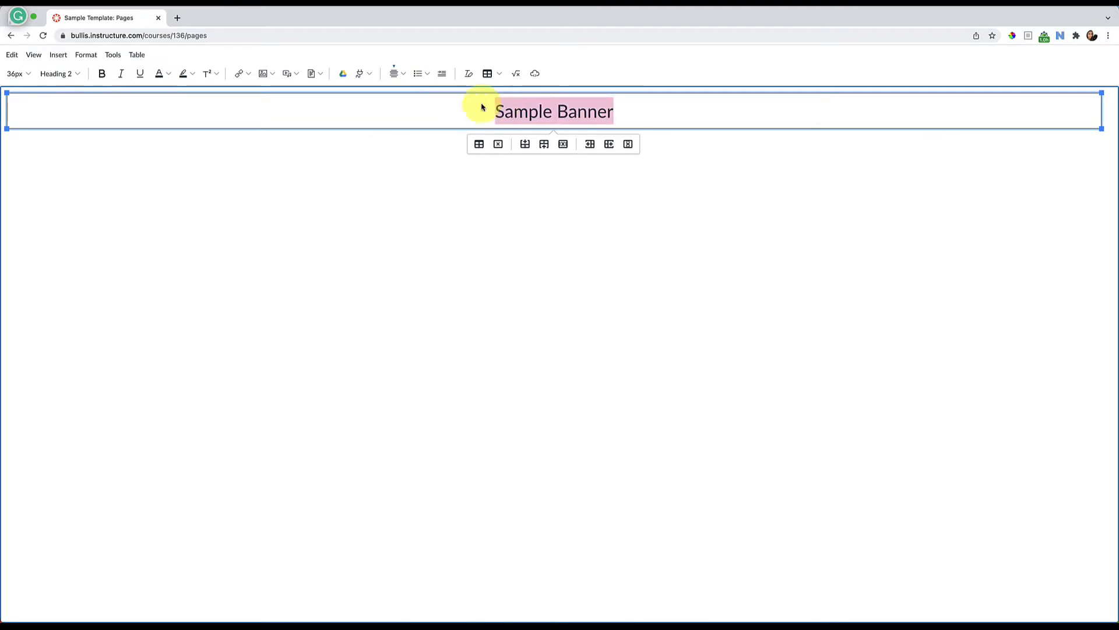
pyautogui.click(102, 75)
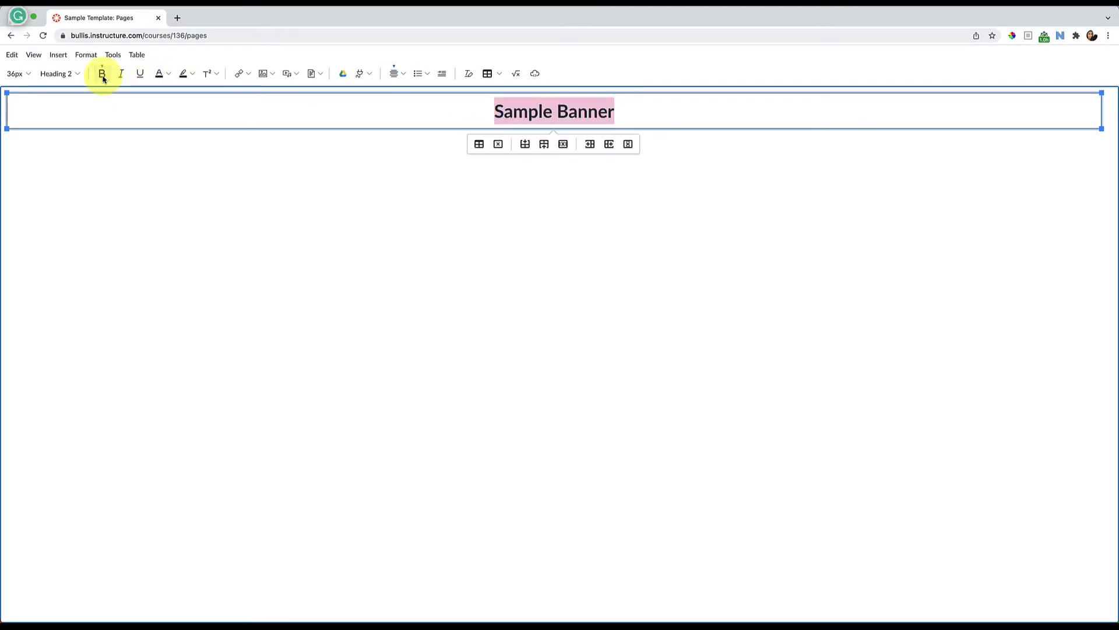
pyautogui.click(680, 111)
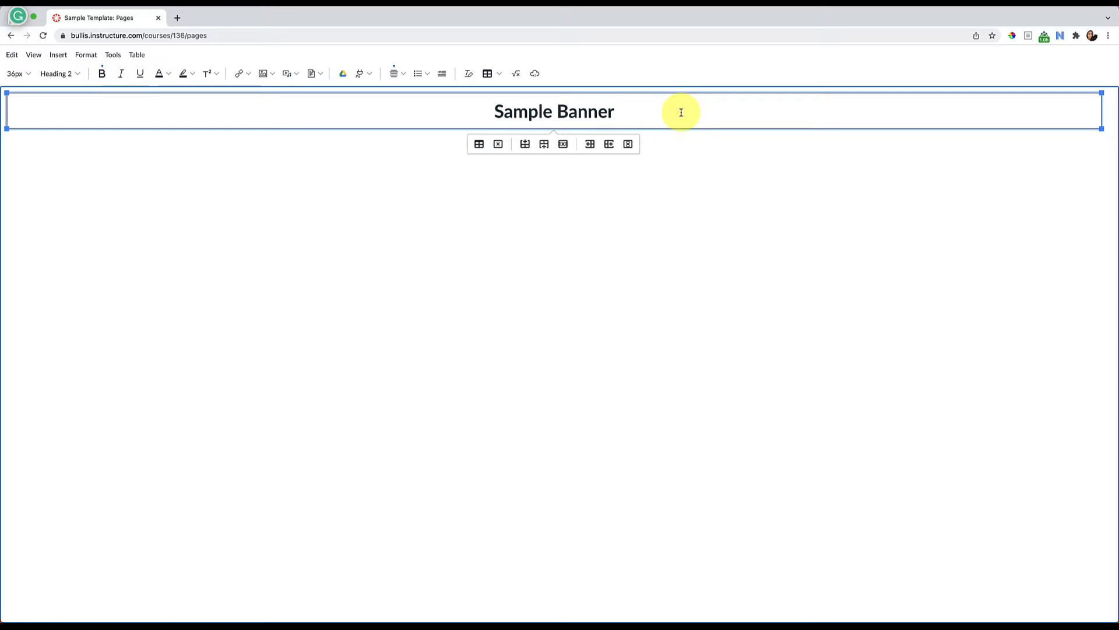
pyautogui.moveTo(650, 111); pyautogui.dragTo(489, 111)
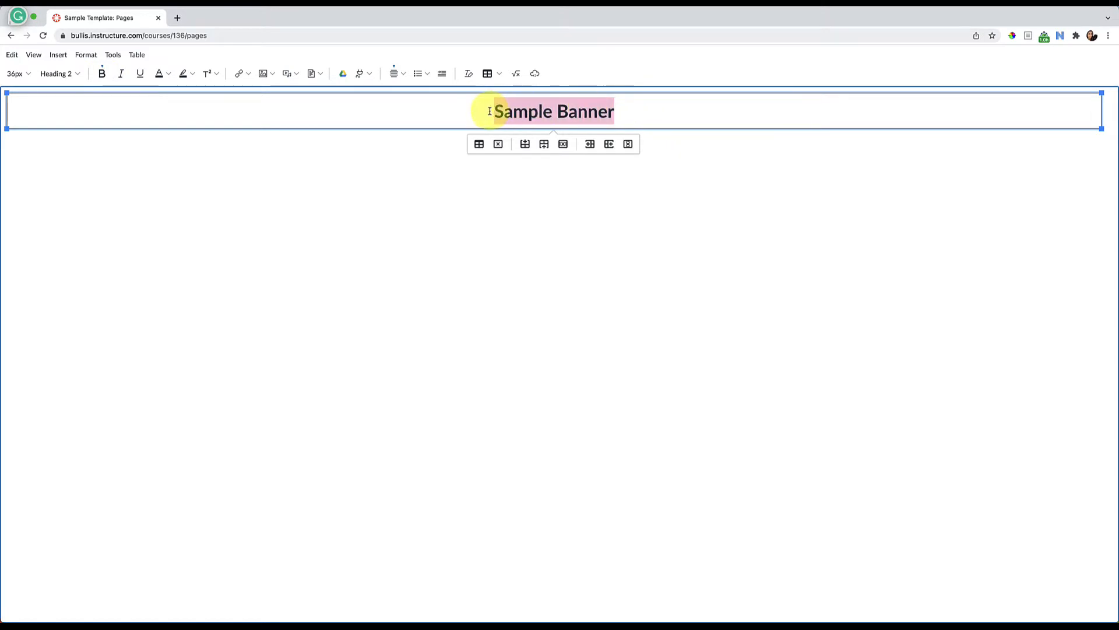
pyautogui.click(460, 113)
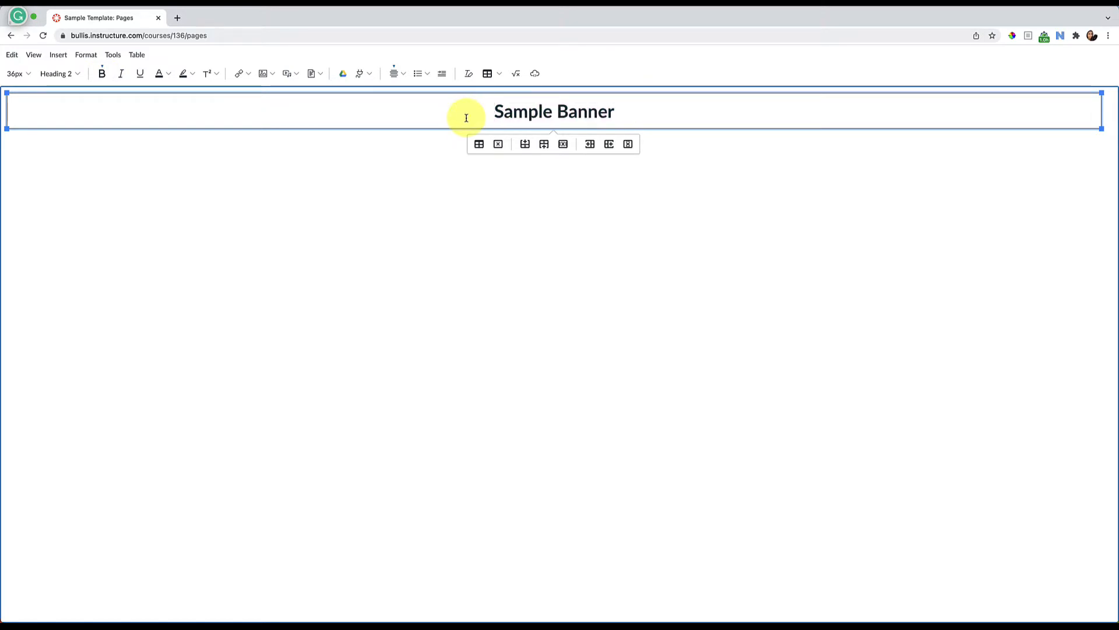
pyautogui.click(636, 116)
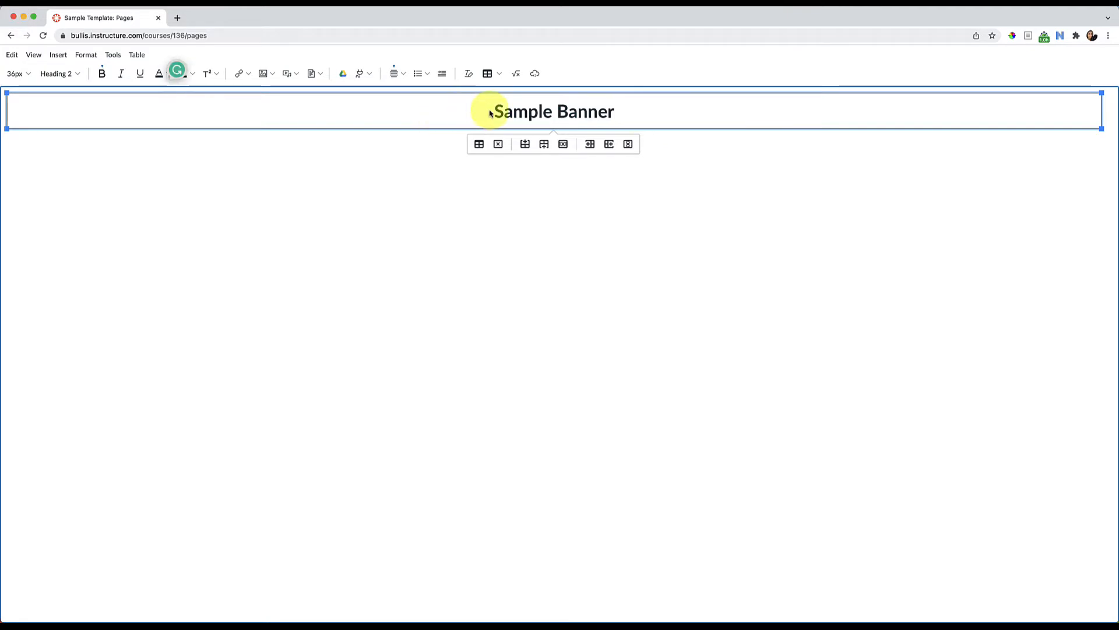
# Set the banner table's background color to the custom blue #160BF0 and save the table properties
pyautogui.click(479, 145)
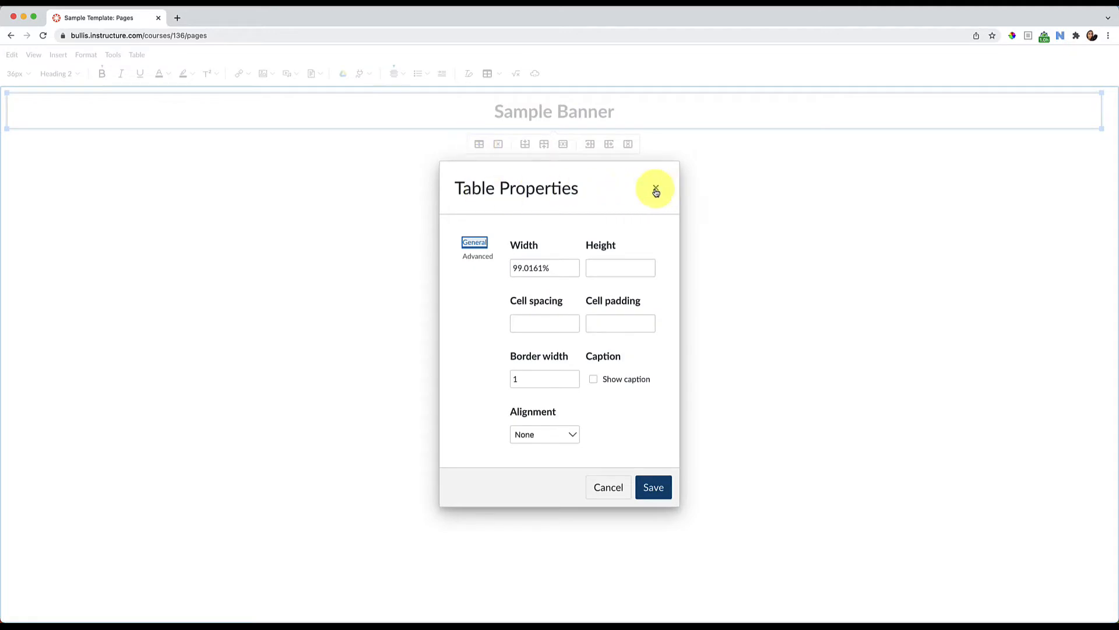
pyautogui.click(655, 187)
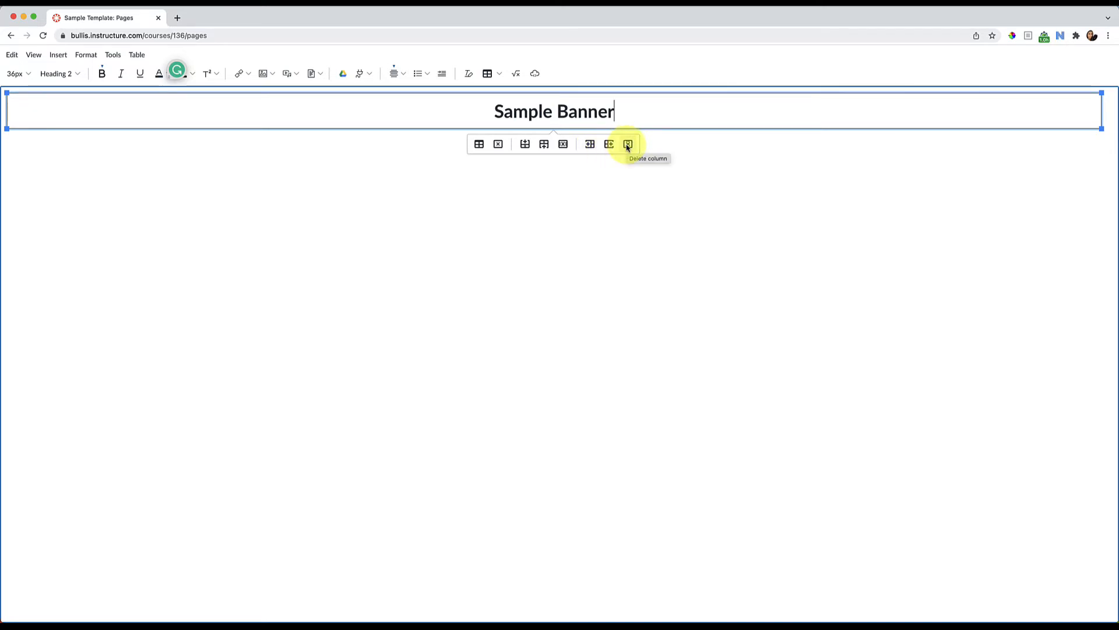
pyautogui.click(482, 147)
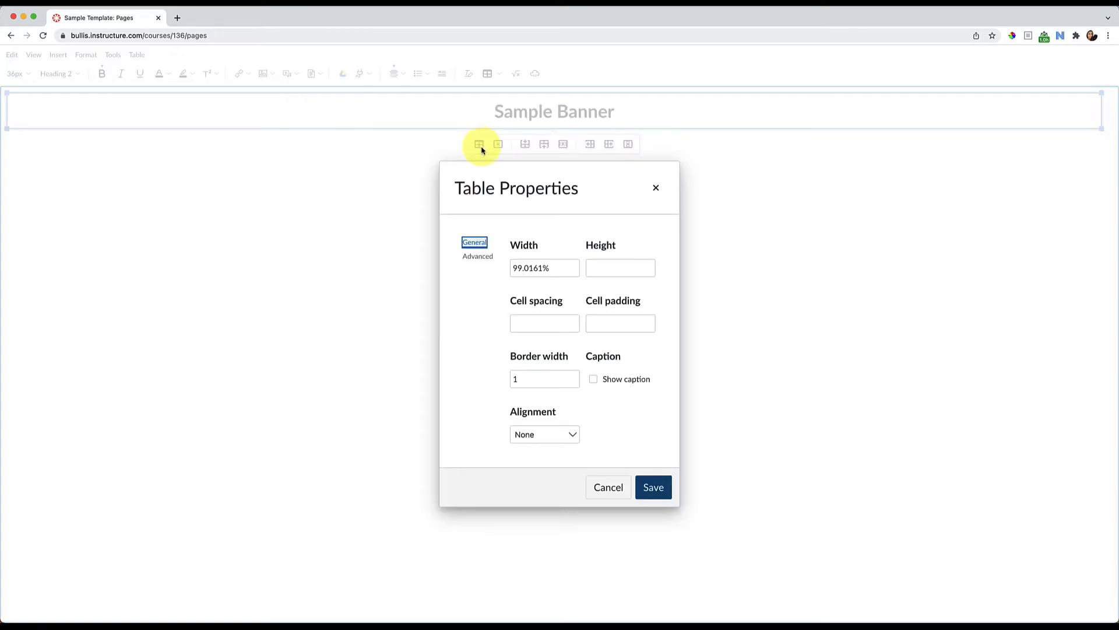
pyautogui.click(485, 260)
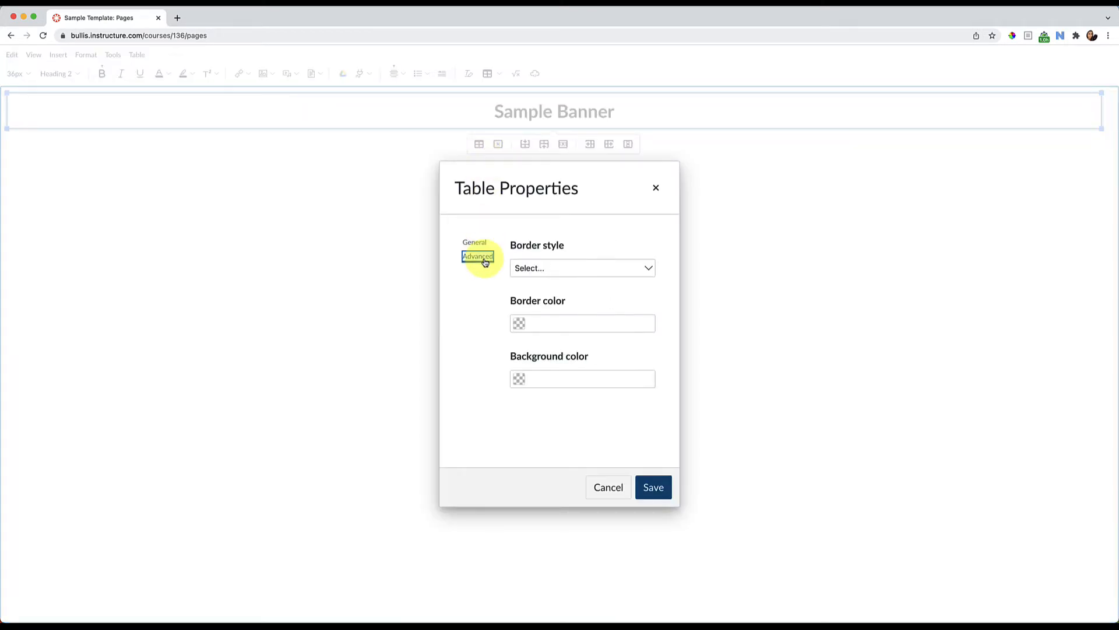
pyautogui.click(520, 380)
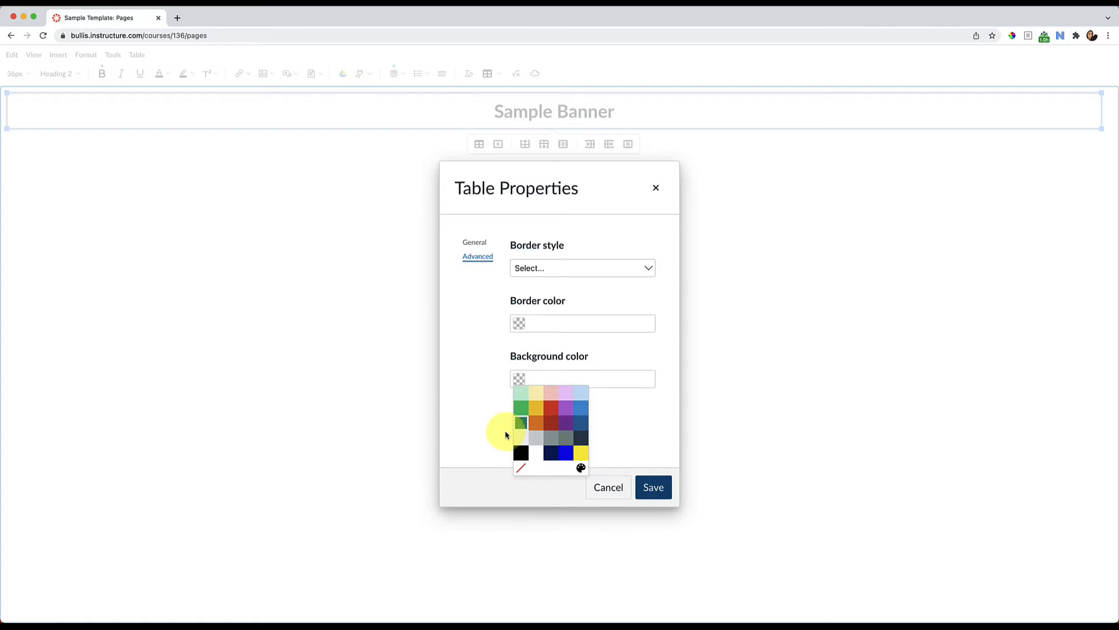
pyautogui.click(568, 457)
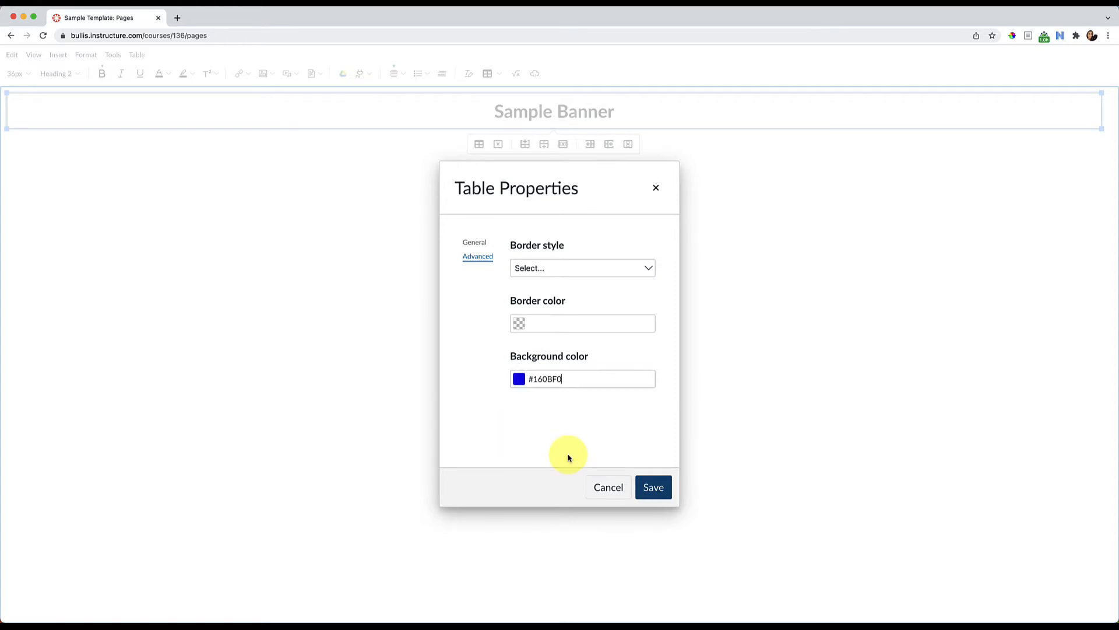
pyautogui.click(653, 487)
# Change the "Sample Banner" text color to white and place the cursor in the page body below the table
pyautogui.moveTo(620, 110); pyautogui.dragTo(493, 116)
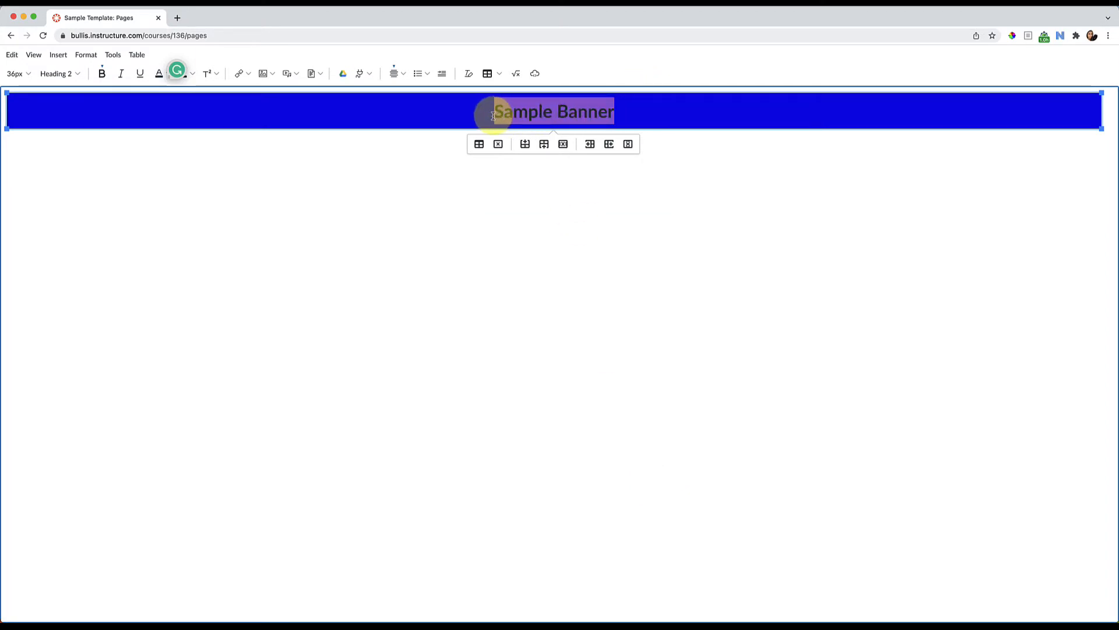
pyautogui.click(167, 74)
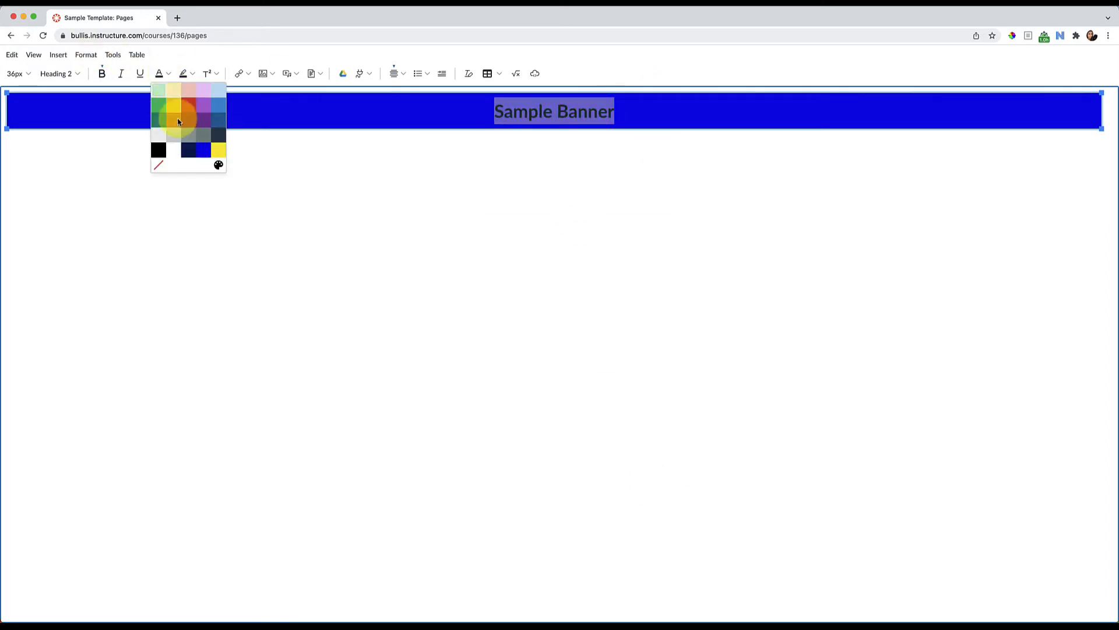
pyautogui.click(174, 157)
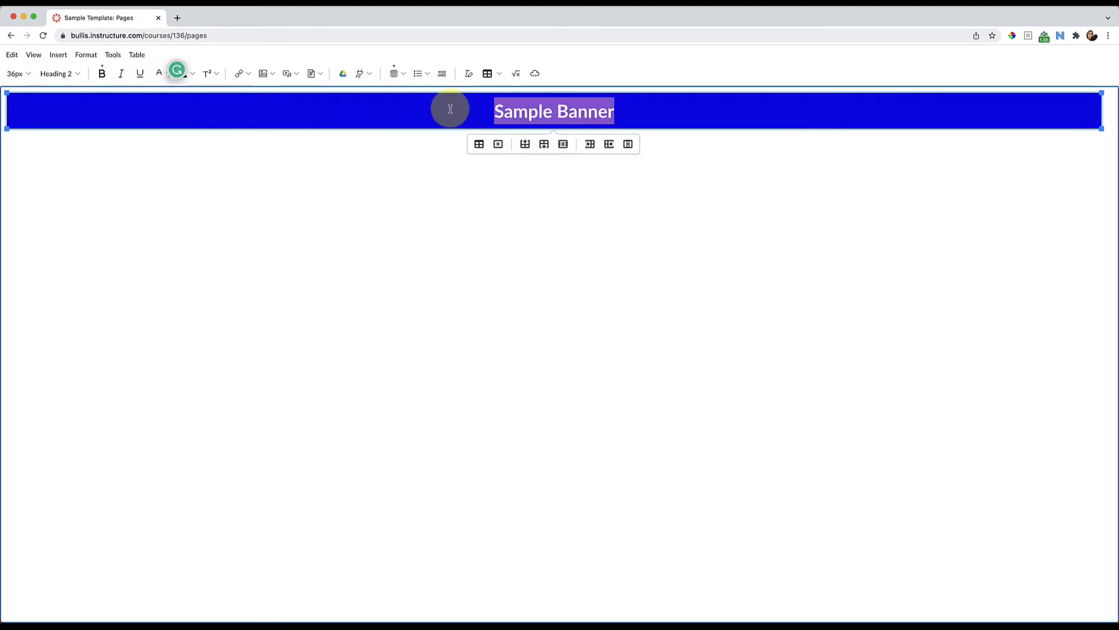
pyautogui.click(451, 109)
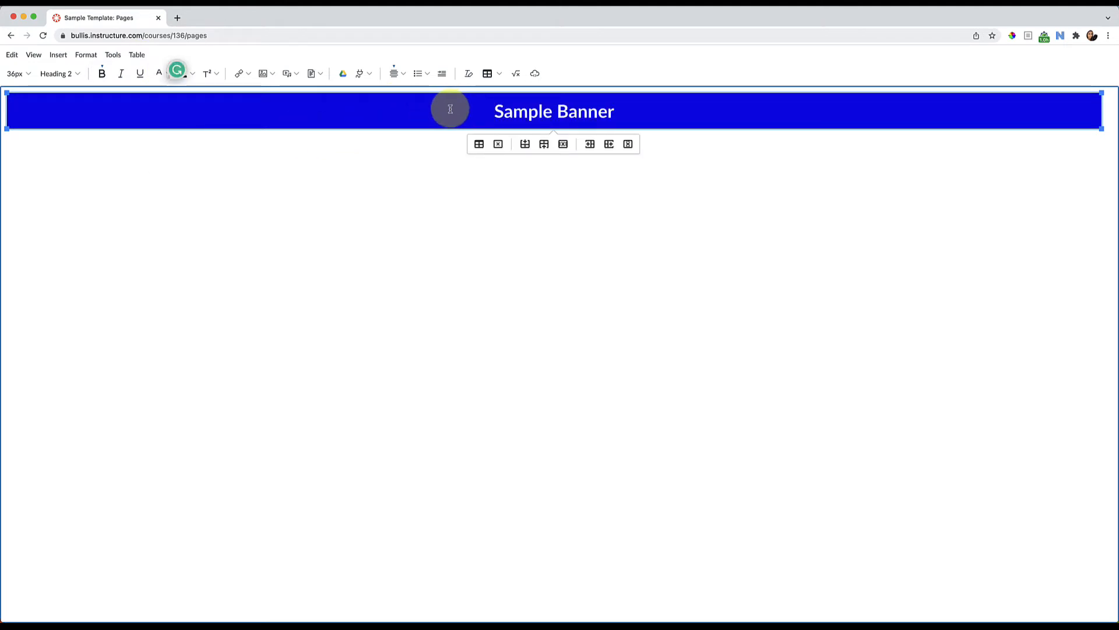
pyautogui.click(692, 251)
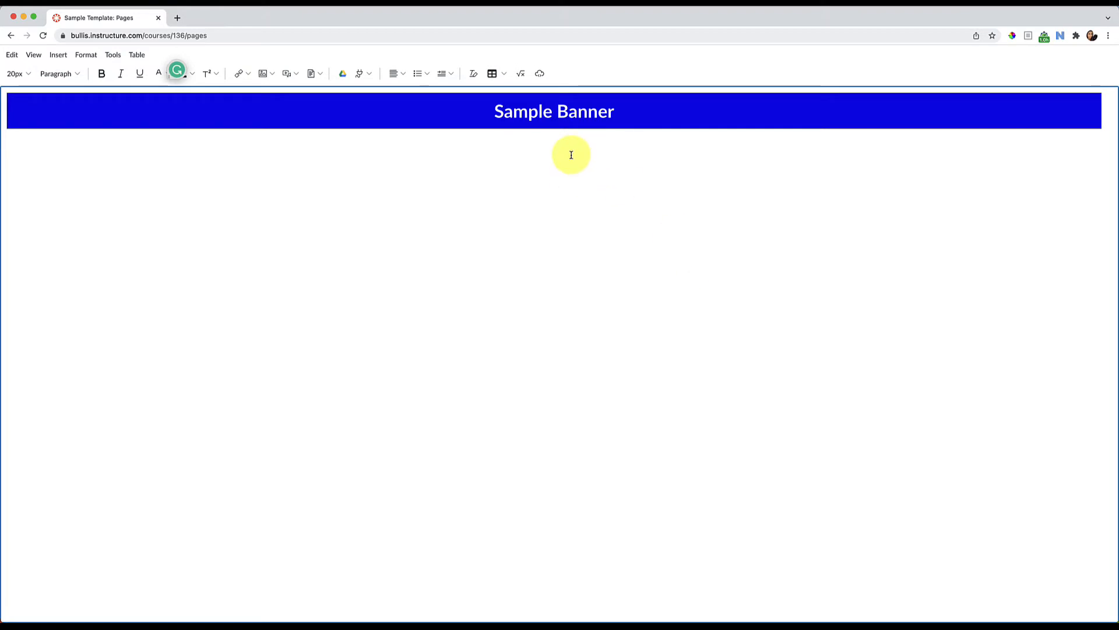
pyautogui.press('BackSpace')
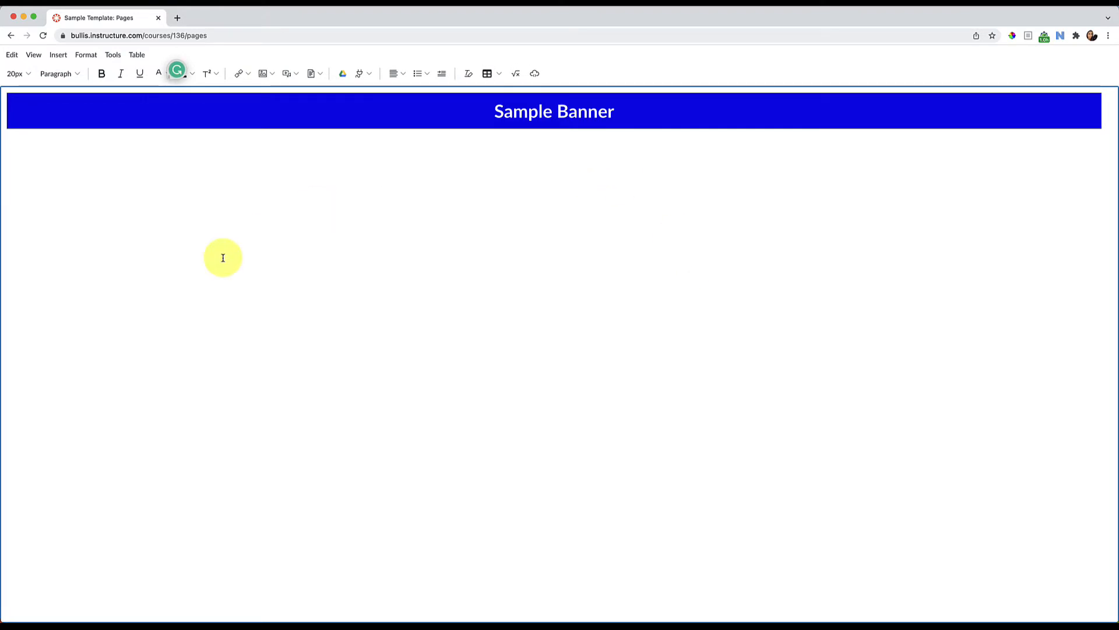
# Insert a one-cell table below the "Sample Banner" table and add two blank lines between the two tables
pyautogui.click(493, 73)
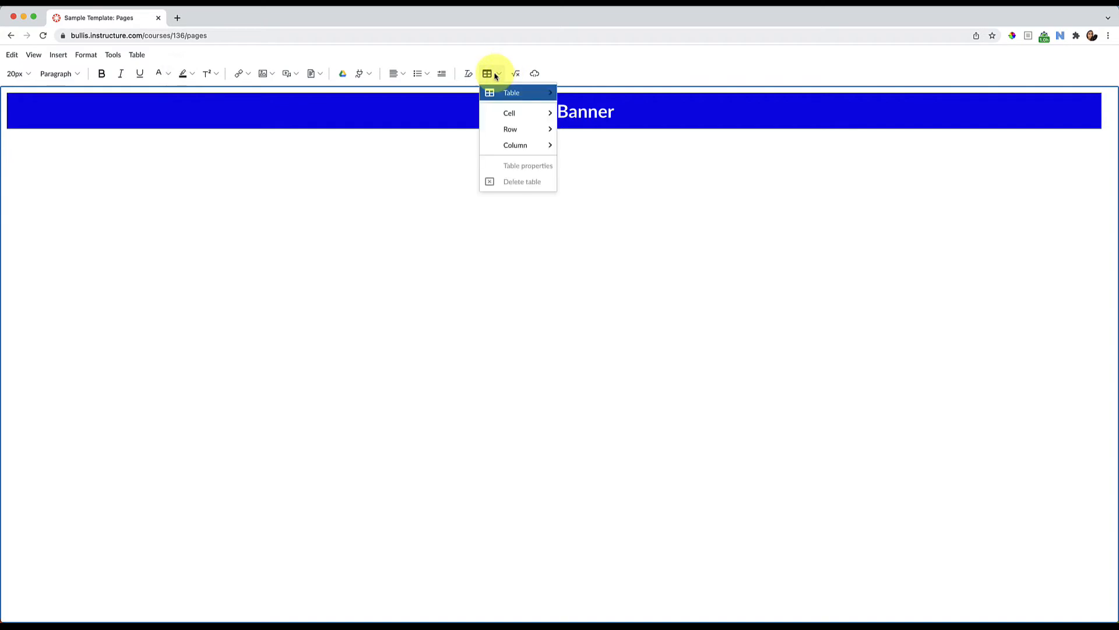
pyautogui.moveTo(508, 94)
pyautogui.click(562, 91)
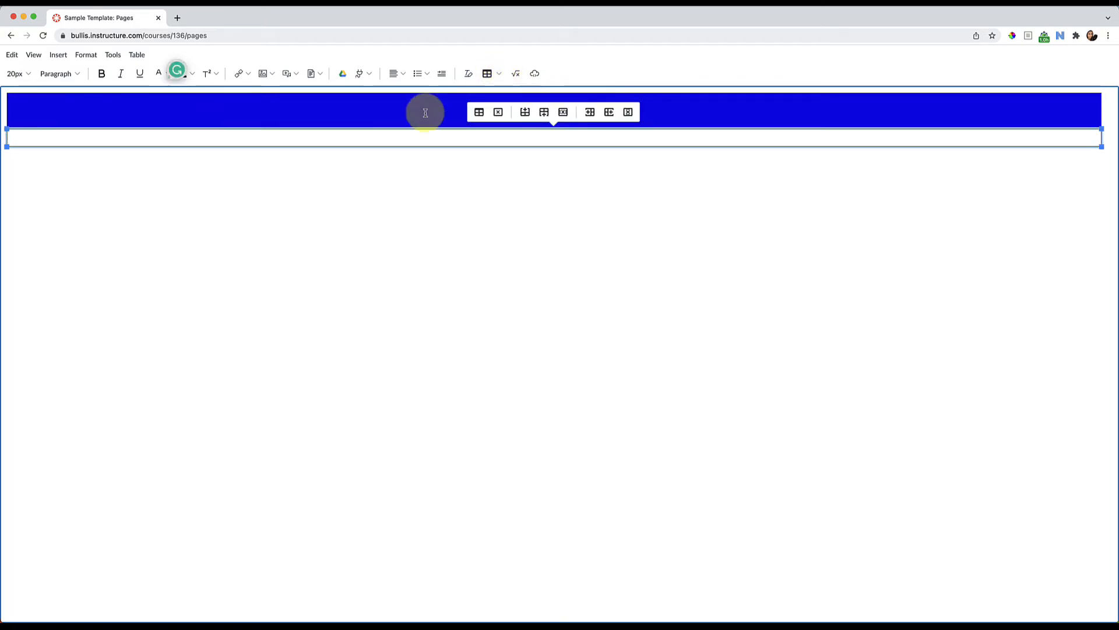
pyautogui.click(1106, 111)
pyautogui.press('Return')
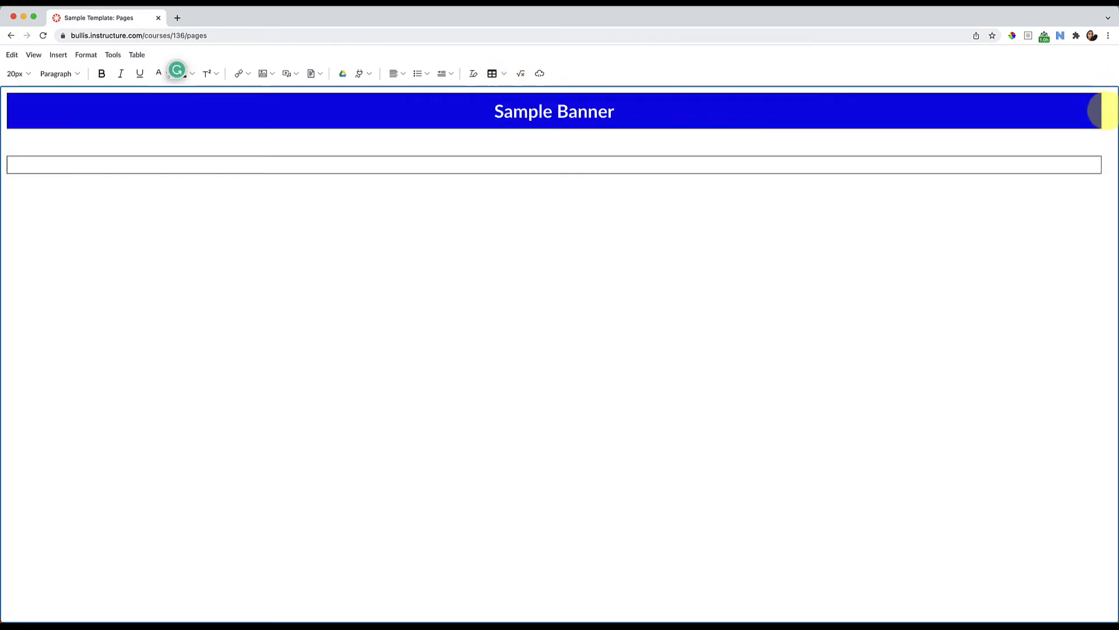
pyautogui.press('Return')
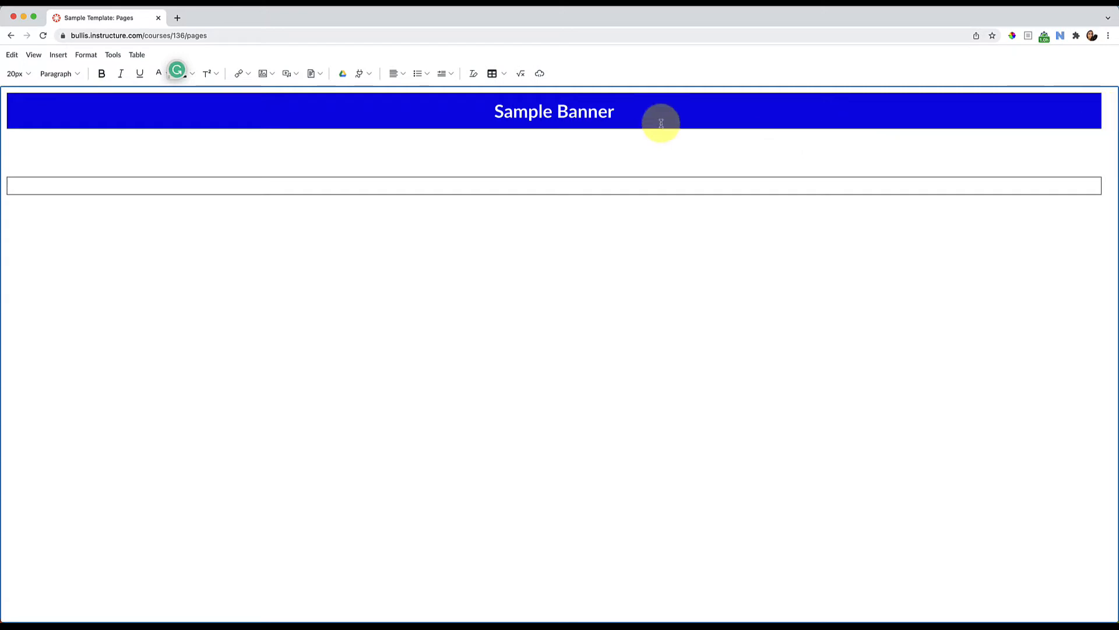
# Enter "Here is another section" as Heading 3 text in the new table's cell
pyautogui.click(119, 184)
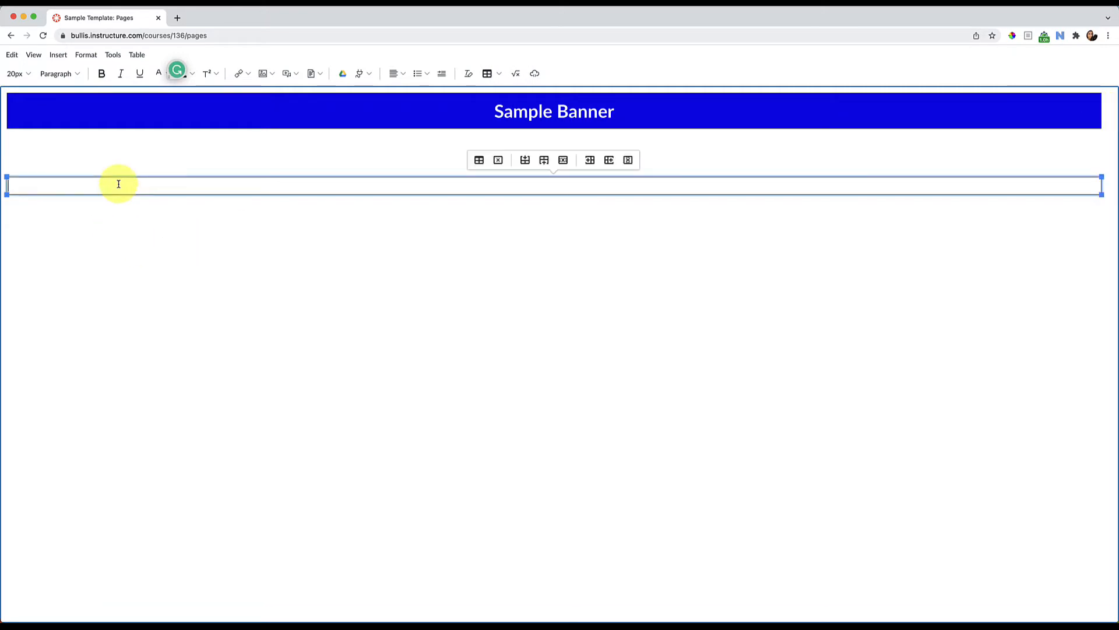
pyautogui.click(56, 74)
pyautogui.click(73, 110)
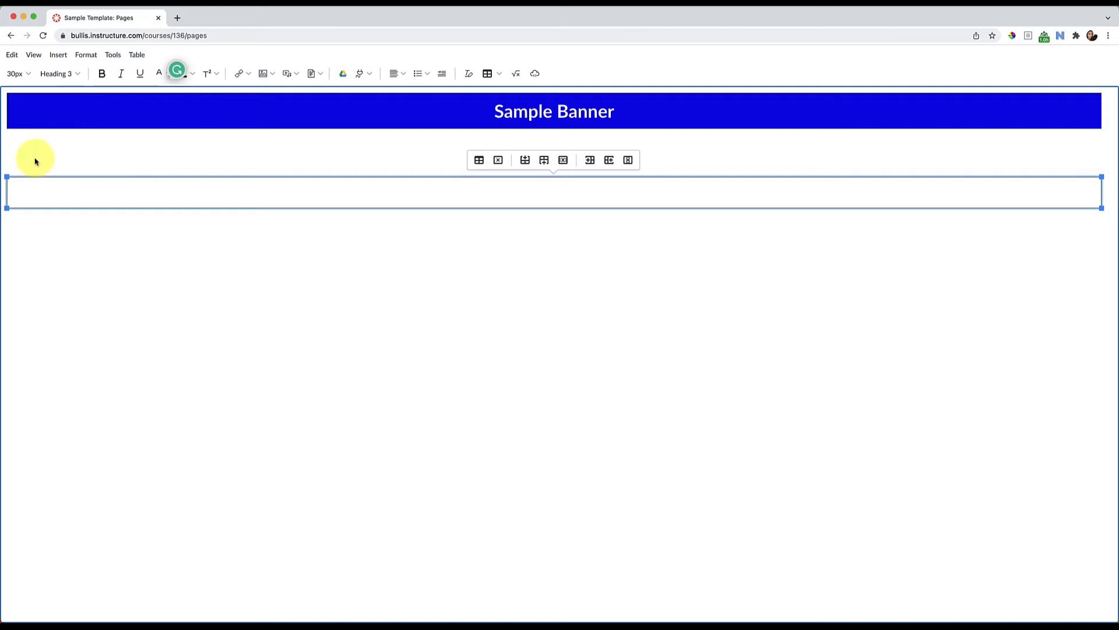
pyautogui.write('Here is another section')
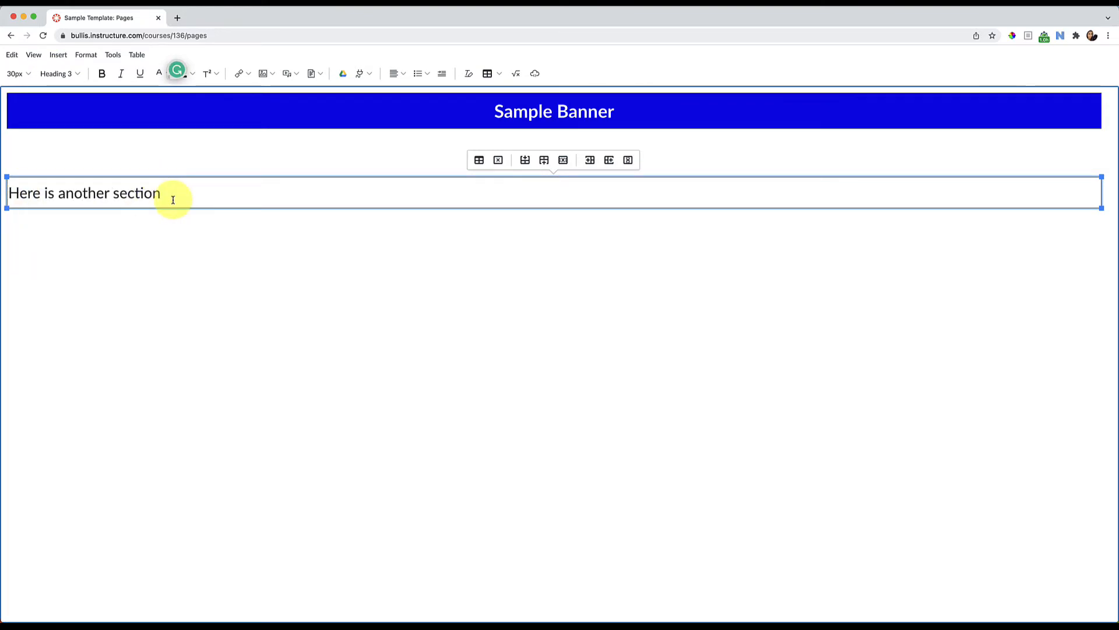
# Set the section table's background color to gray #CED4D9 and save the table properties
pyautogui.click(478, 161)
pyautogui.click(477, 256)
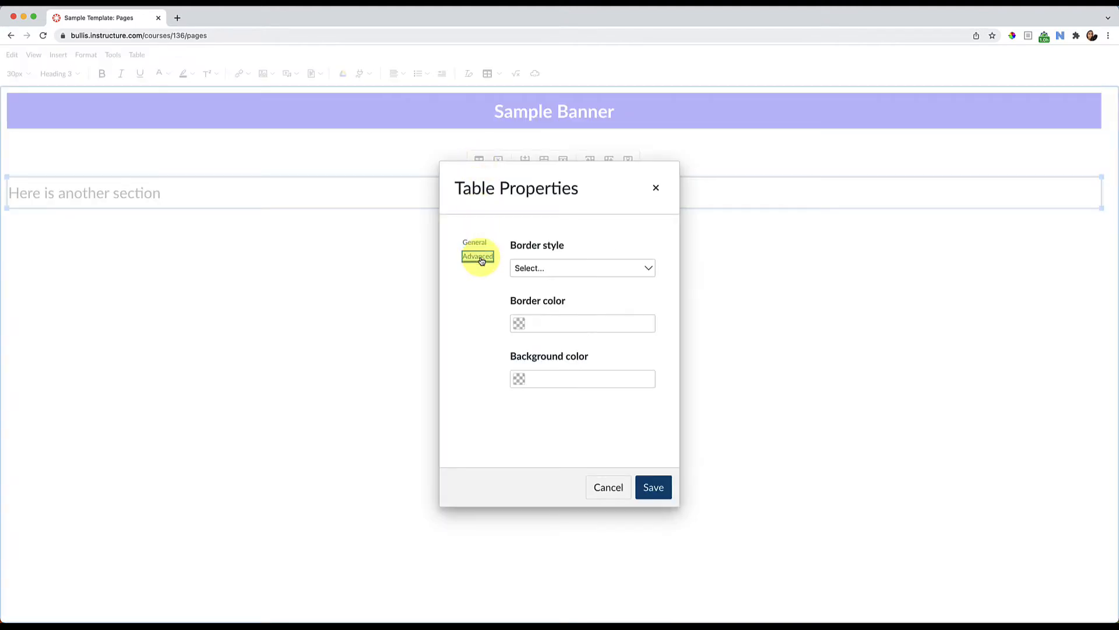
pyautogui.click(520, 380)
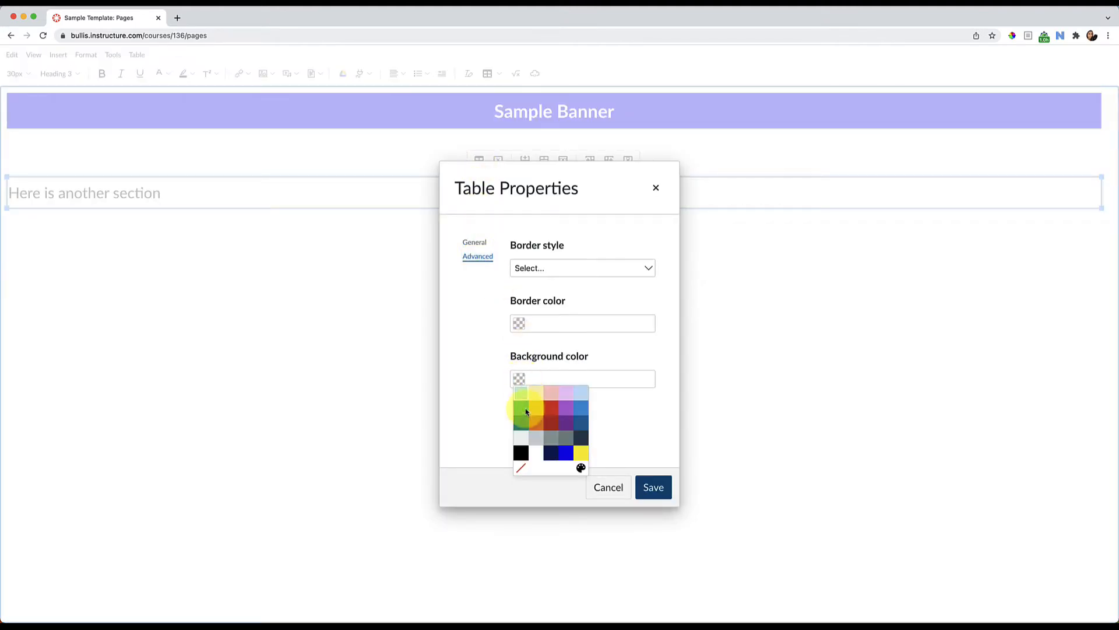
pyautogui.click(541, 443)
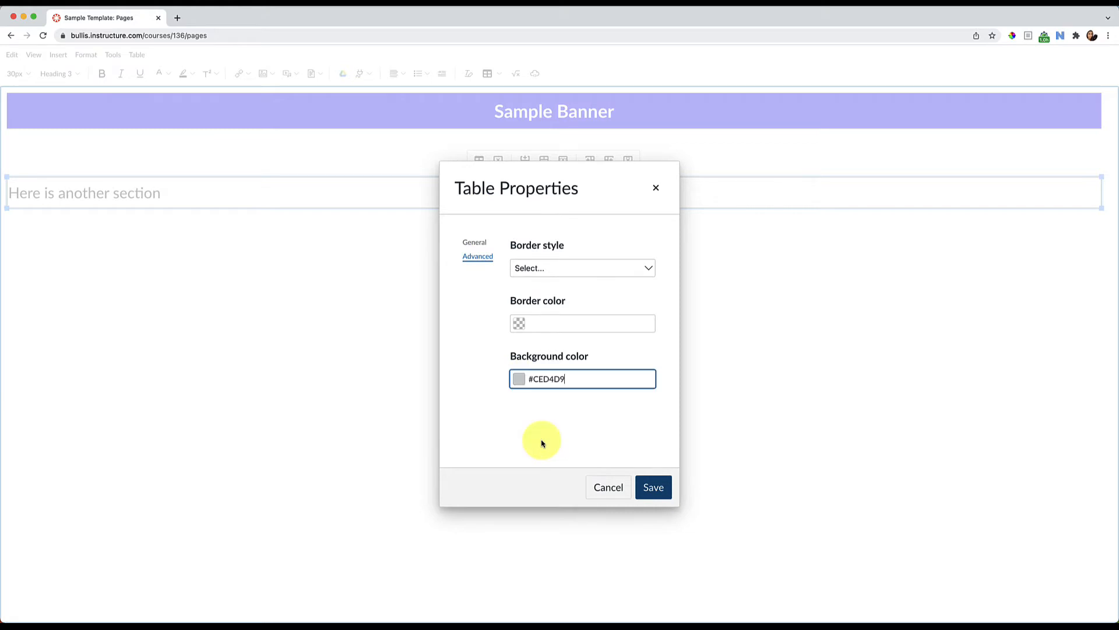
pyautogui.click(653, 485)
pyautogui.click(563, 395)
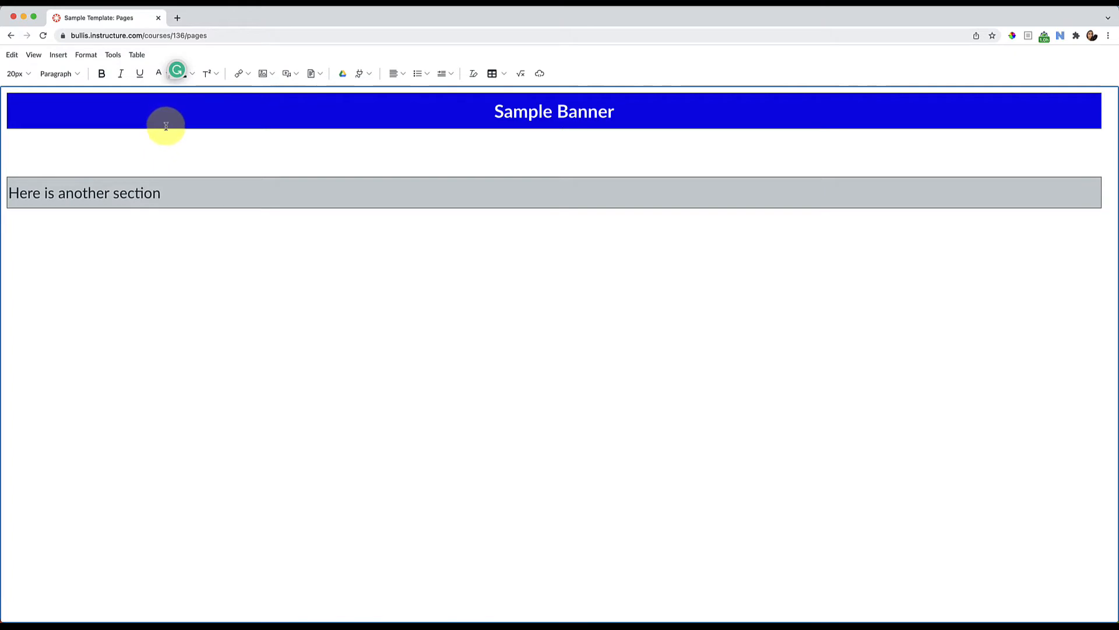
# Try to remove the gray section table's border by saving a border width of 0
pyautogui.click(169, 193)
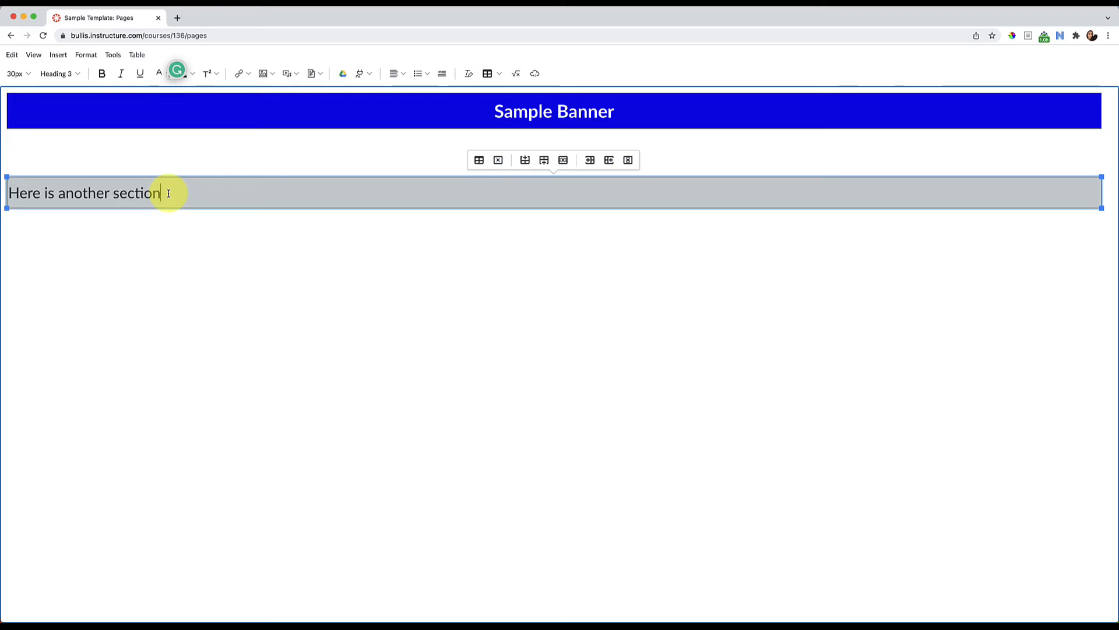
pyautogui.click(478, 162)
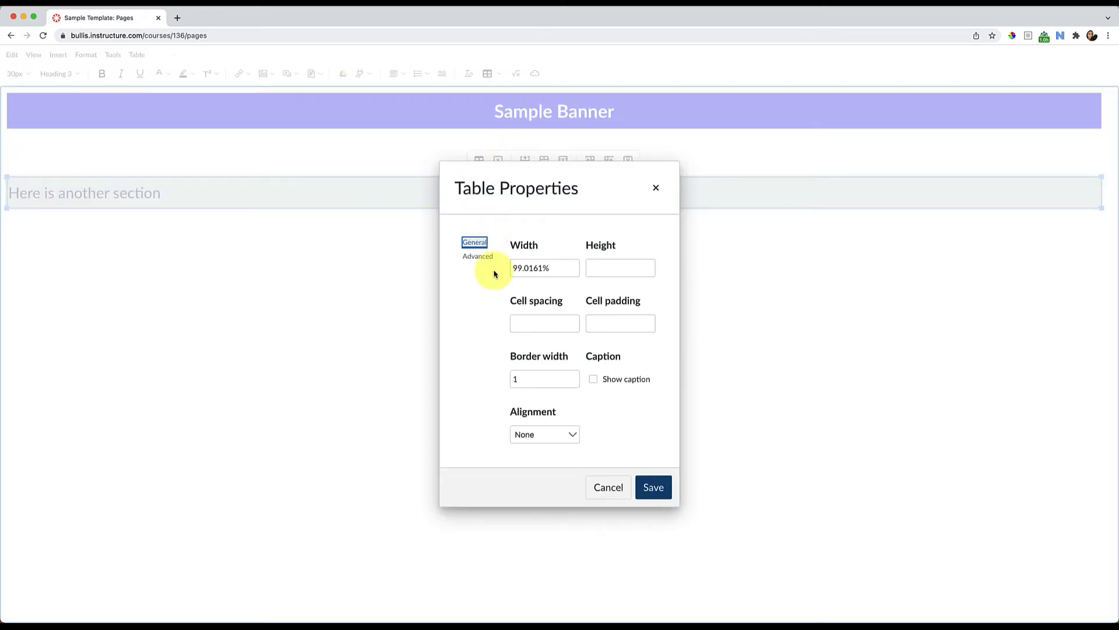
pyautogui.moveTo(531, 379); pyautogui.dragTo(483, 379)
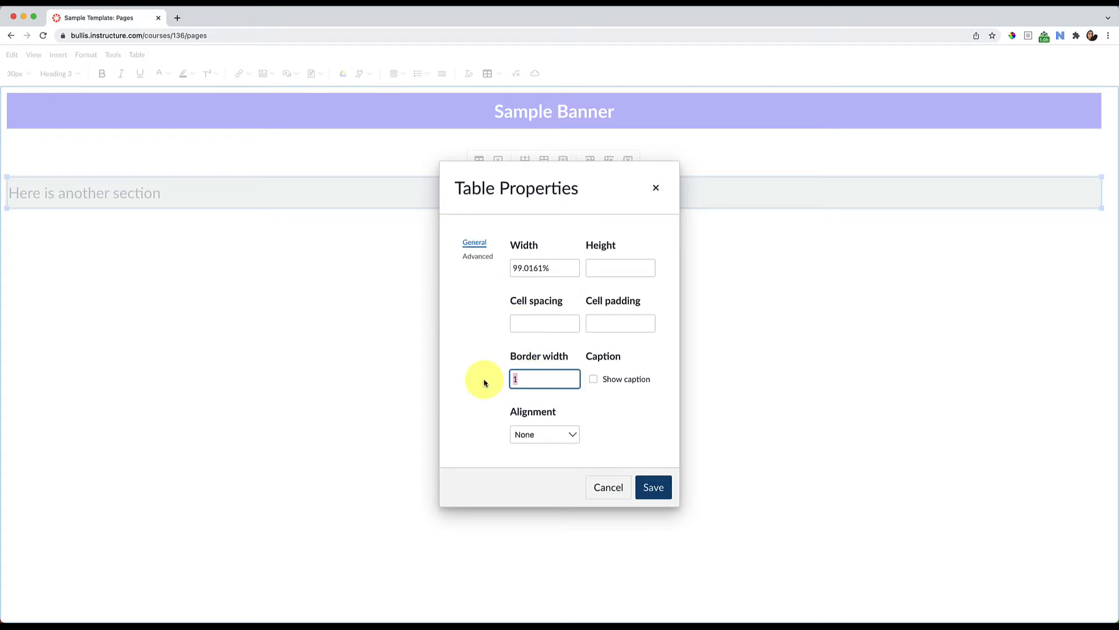
pyautogui.write('0')
pyautogui.click(652, 485)
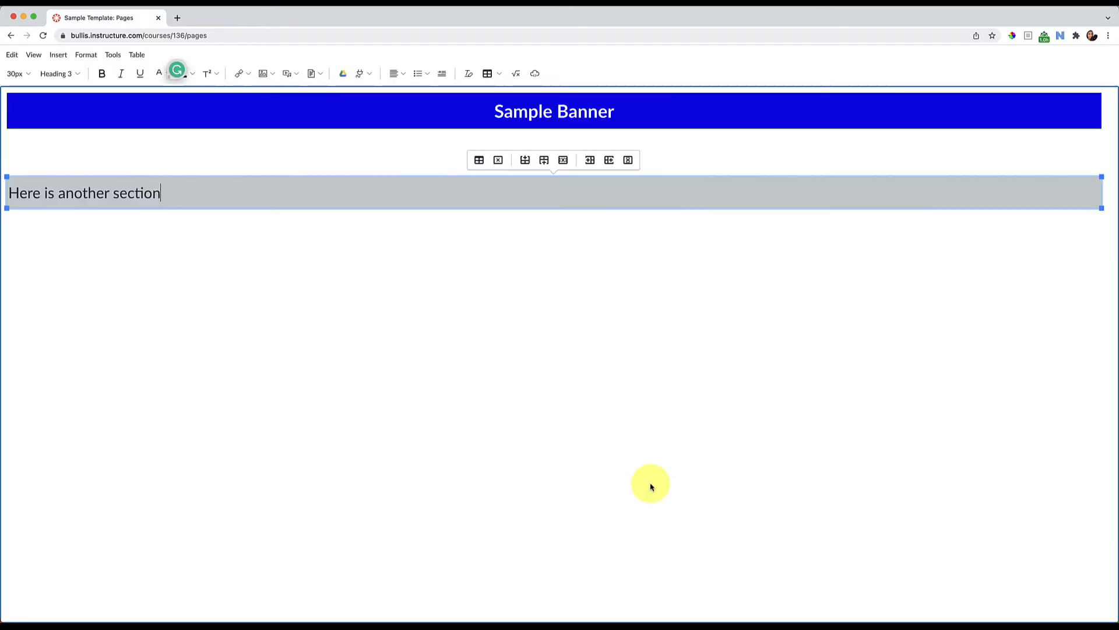
pyautogui.click(564, 442)
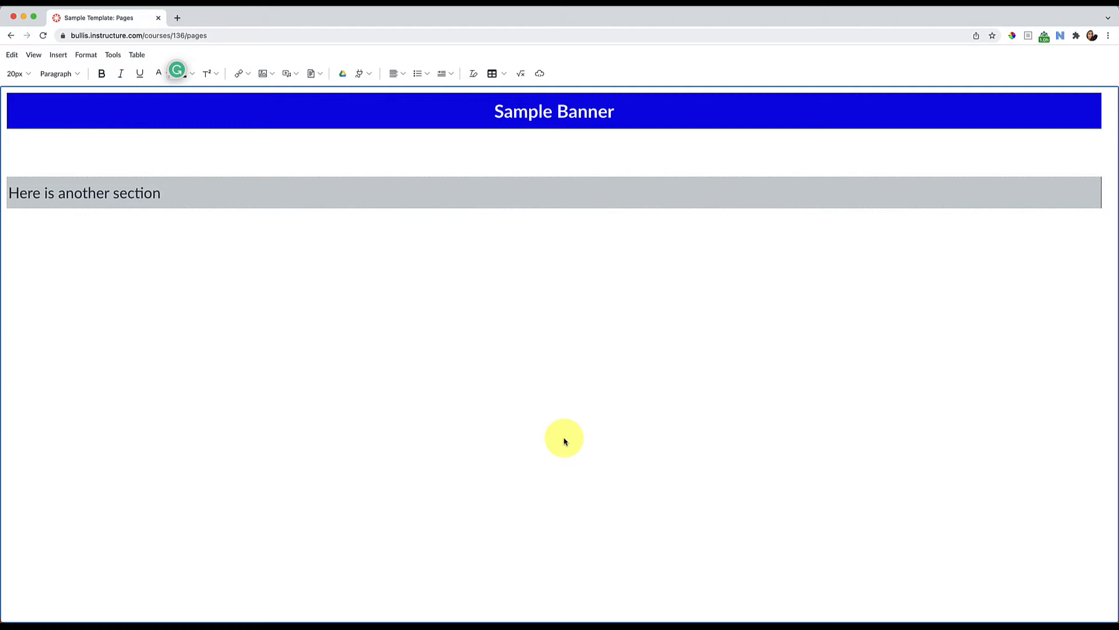
# Set the gray section table's border width to 1 and its border style to Hidden, and save the table properties
pyautogui.click(305, 192)
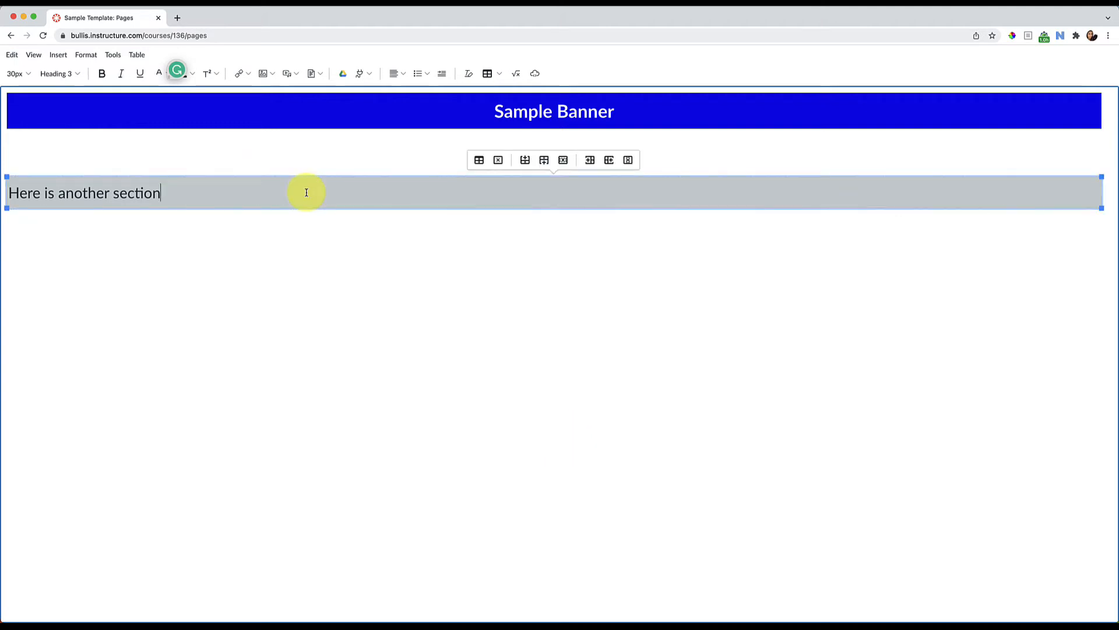
pyautogui.click(478, 161)
pyautogui.moveTo(530, 379); pyautogui.dragTo(465, 376)
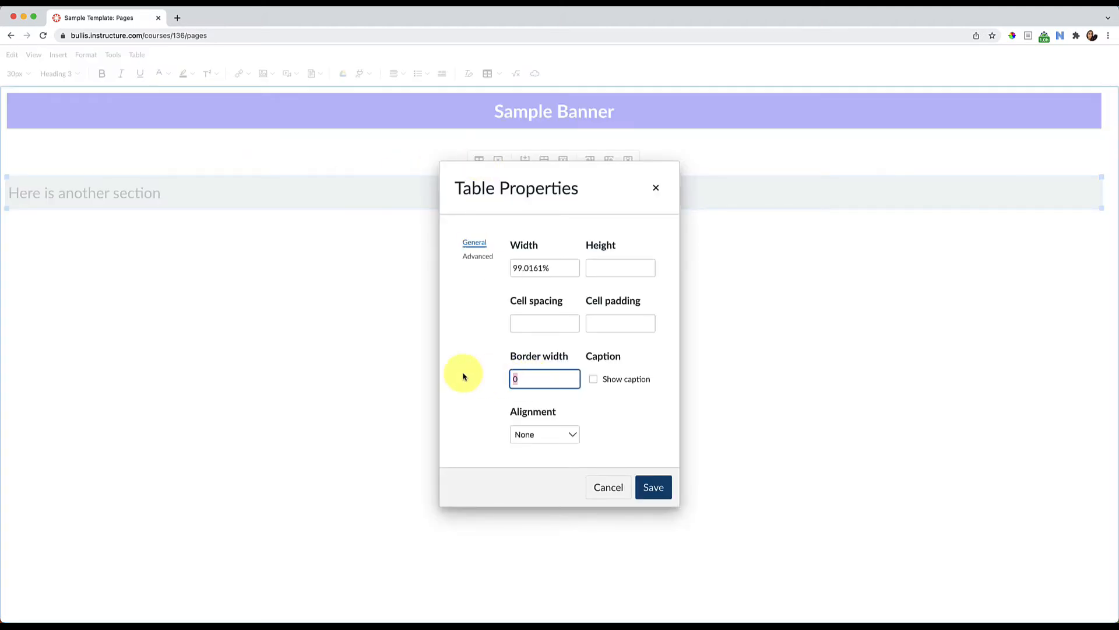
pyautogui.write('1')
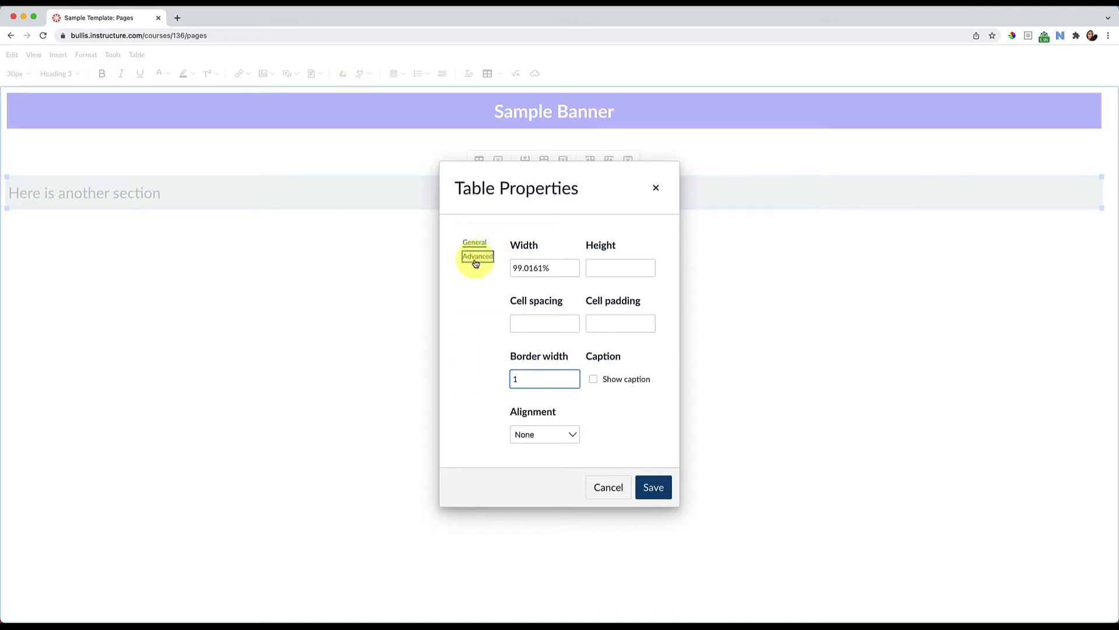
pyautogui.click(477, 256)
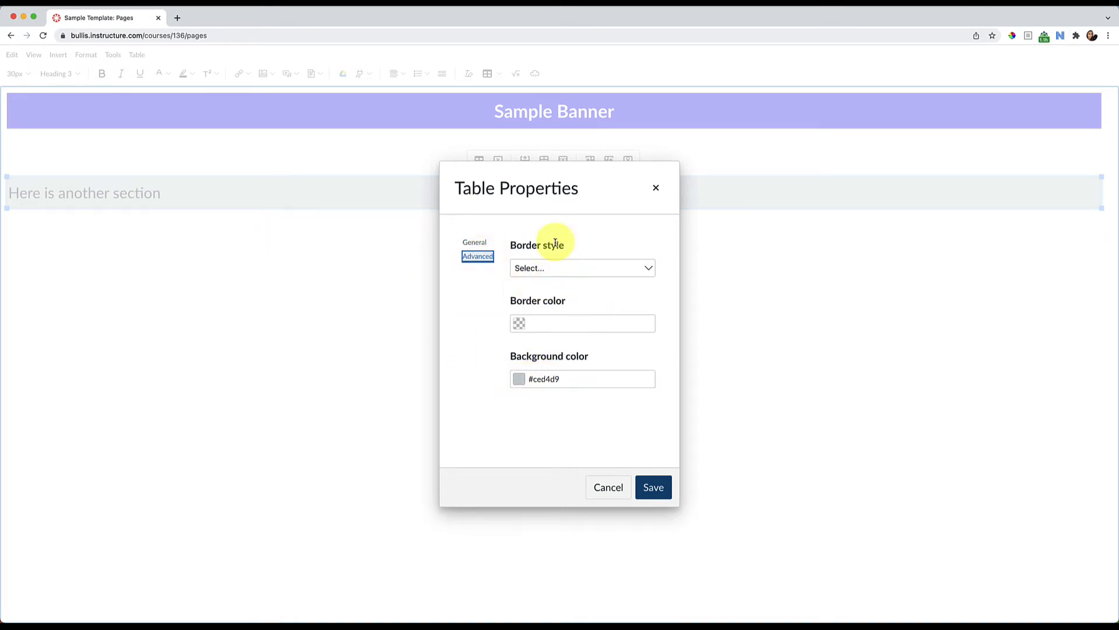
pyautogui.click(543, 269)
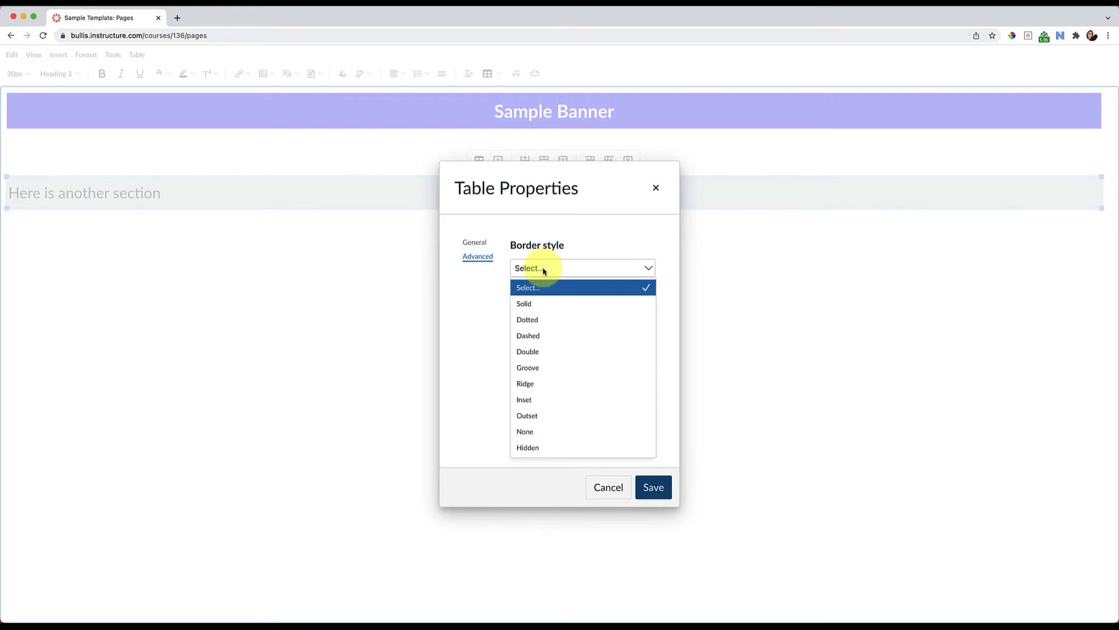
pyautogui.click(550, 447)
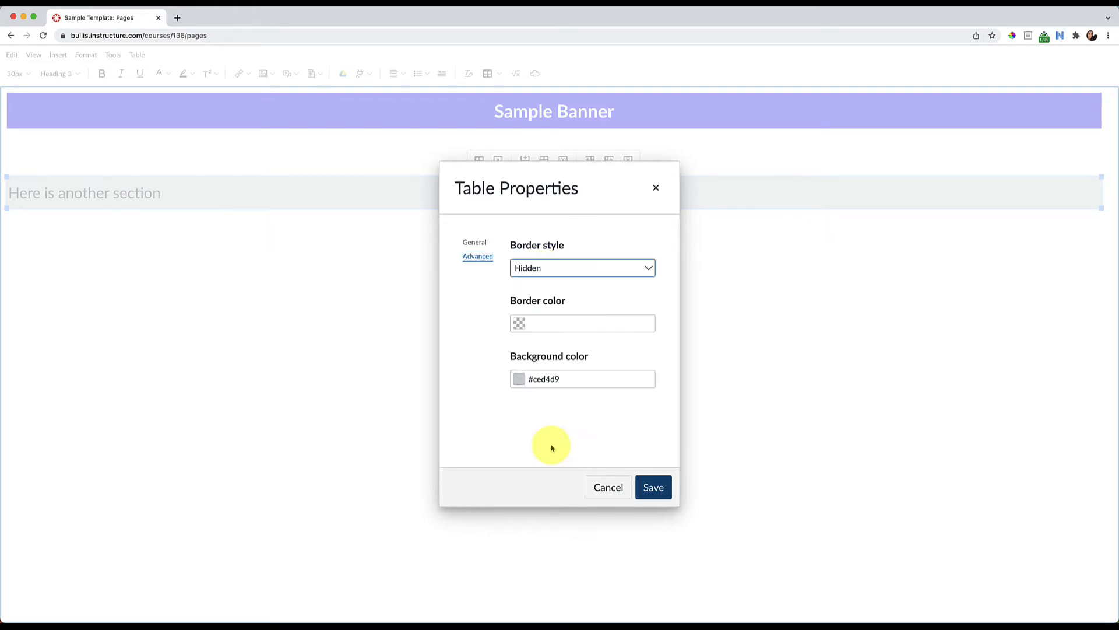
pyautogui.click(671, 480)
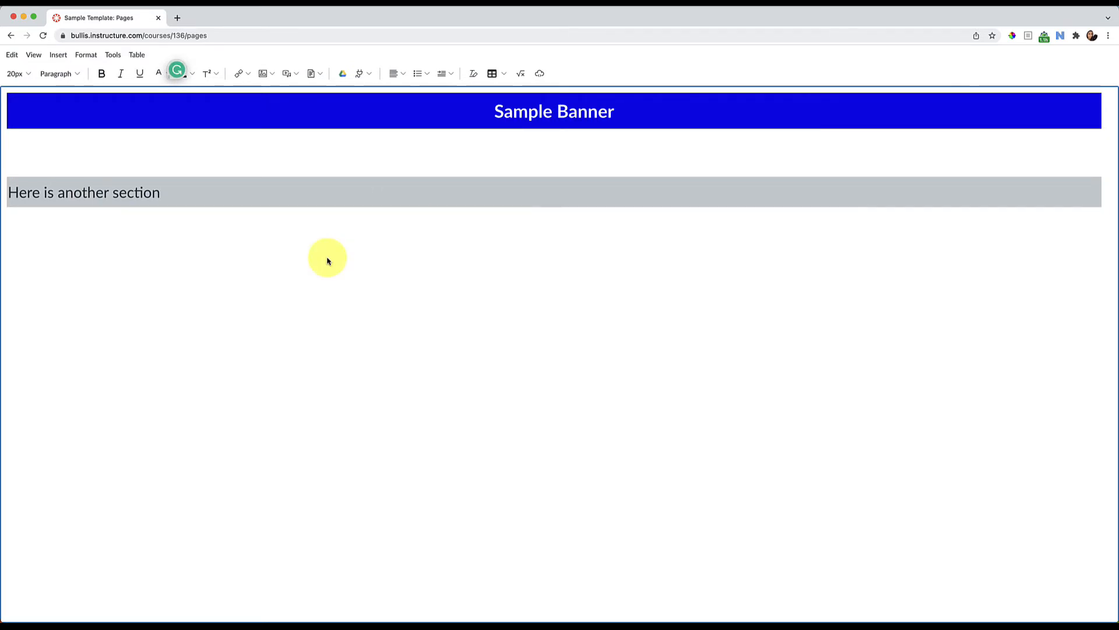
# Examine the table, cell and row options and the general table properties for the gray section table
pyautogui.click(324, 185)
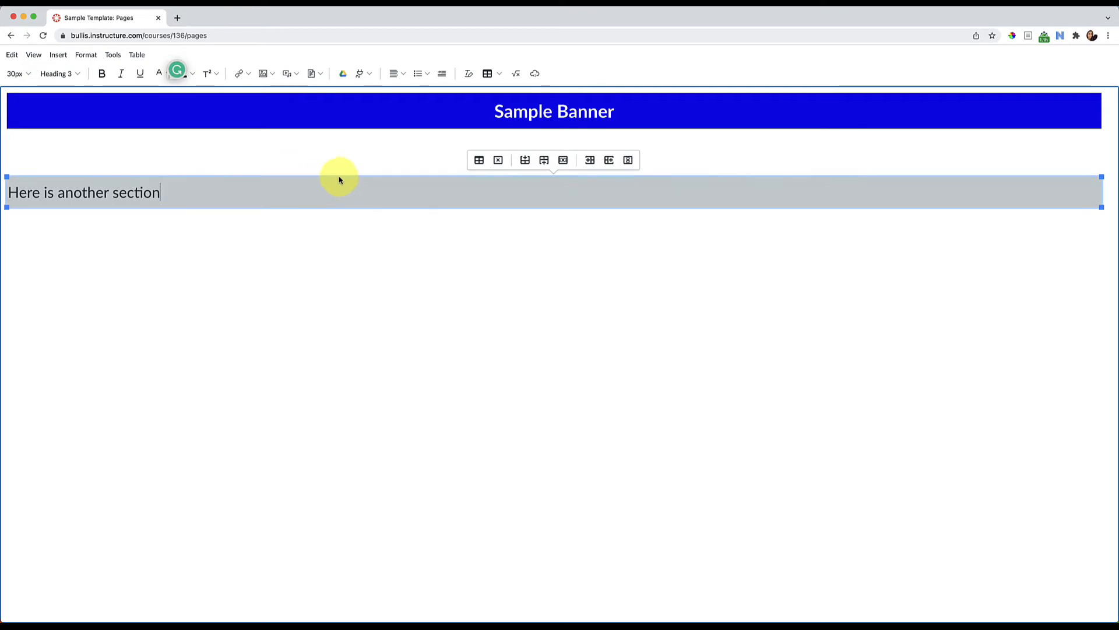
pyautogui.click(501, 79)
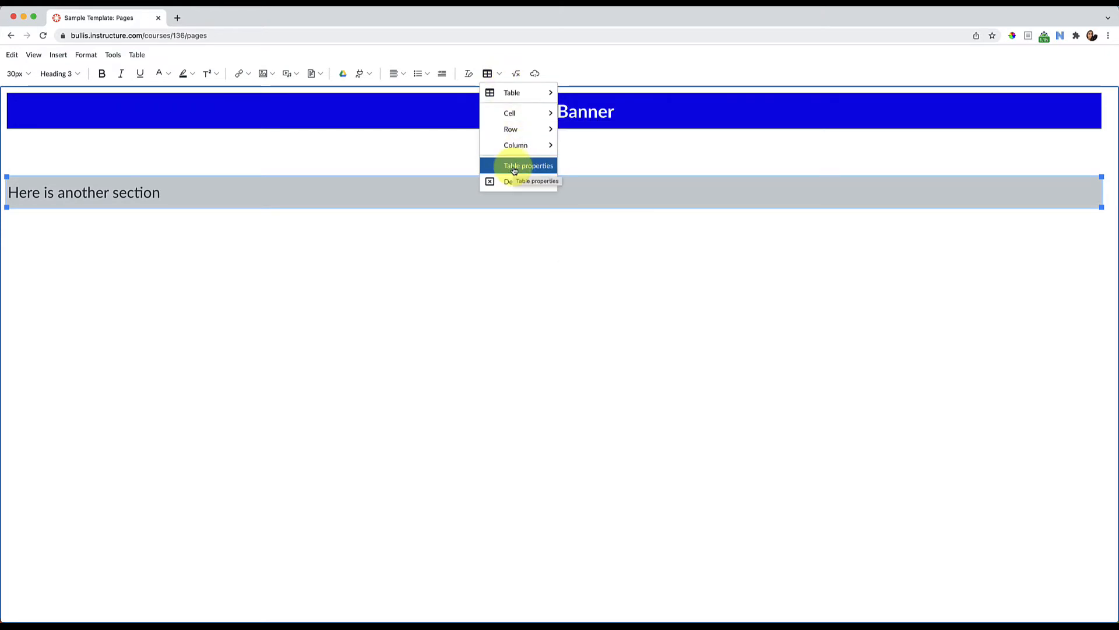
pyautogui.moveTo(517, 113)
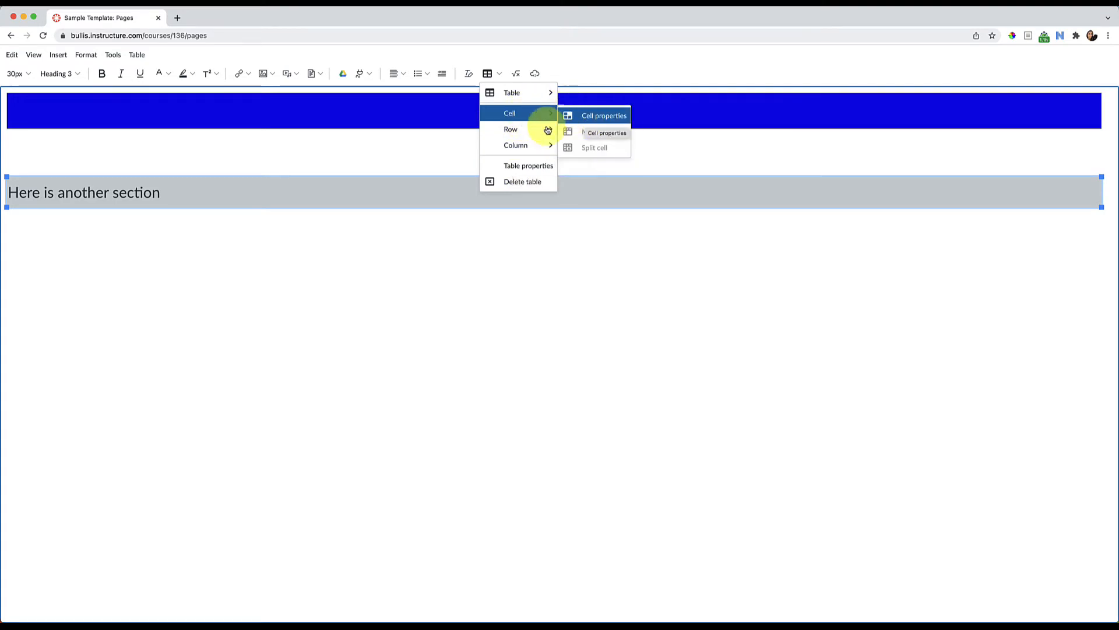
pyautogui.moveTo(529, 131)
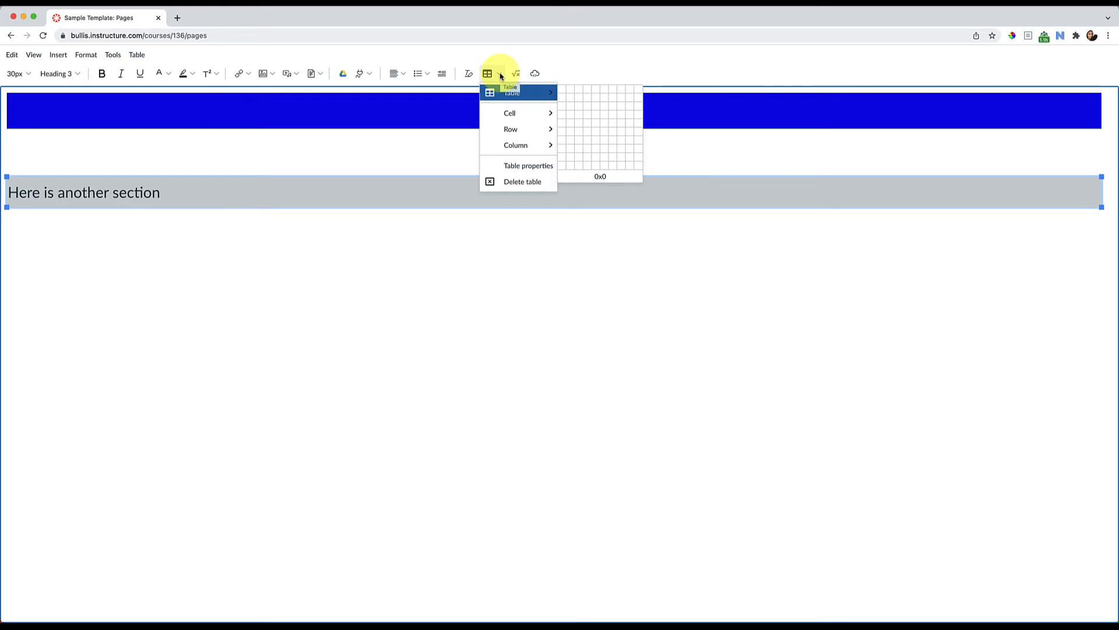
pyautogui.click(501, 76)
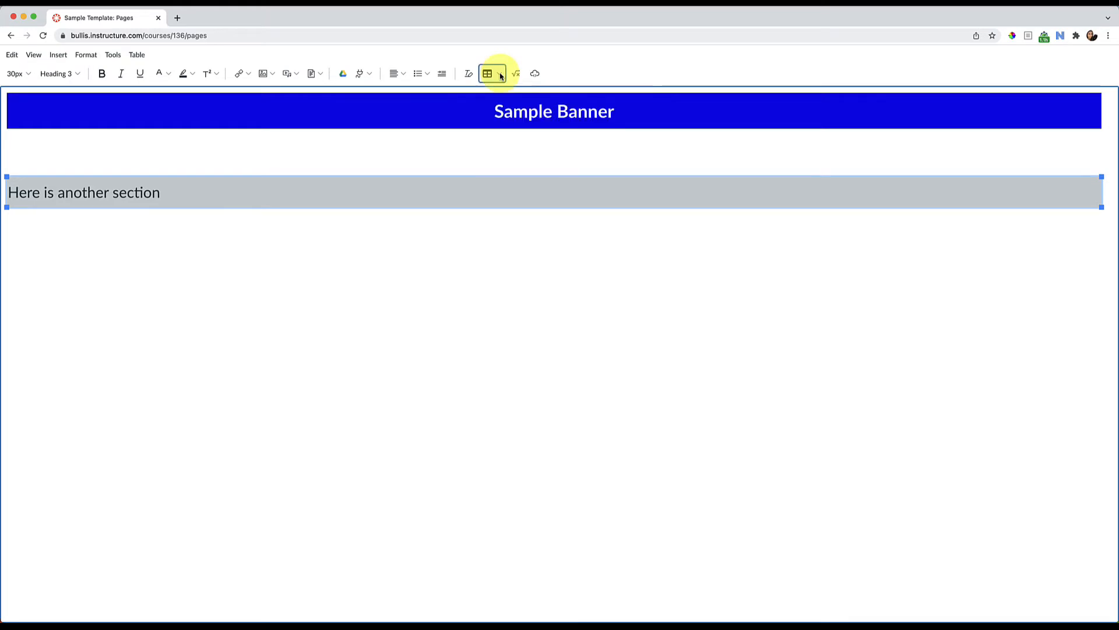
pyautogui.click(389, 197)
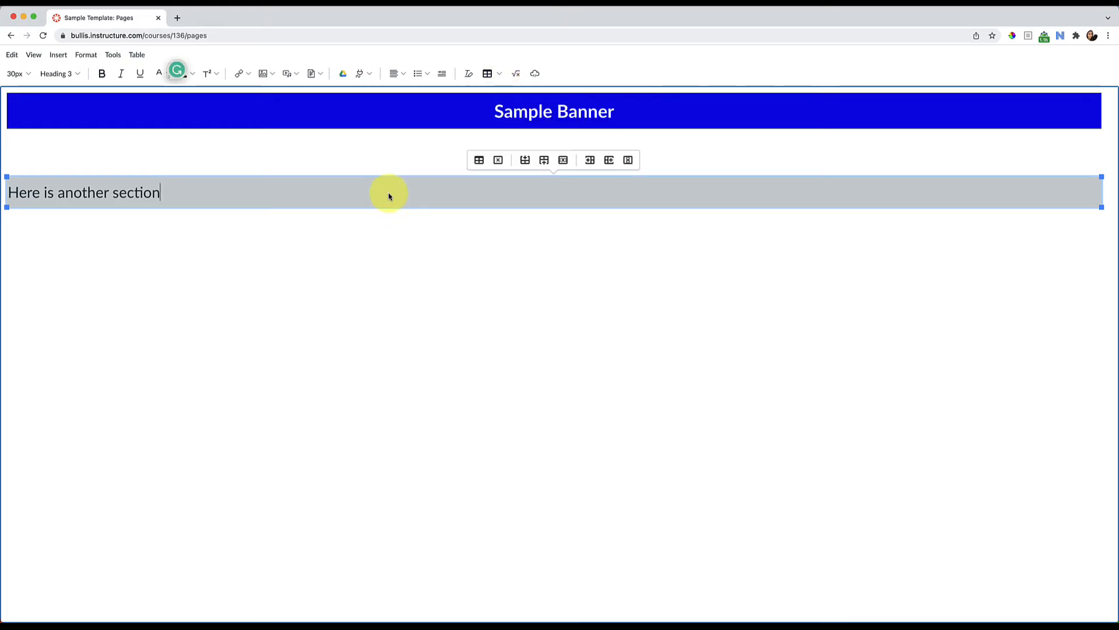
pyautogui.click(478, 161)
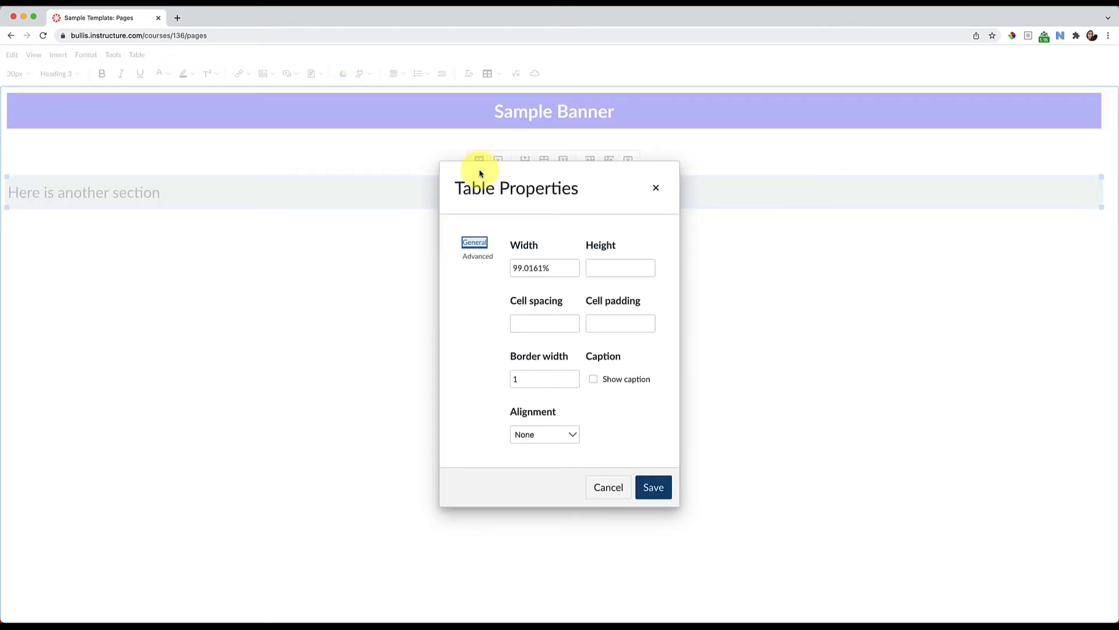
pyautogui.click(653, 486)
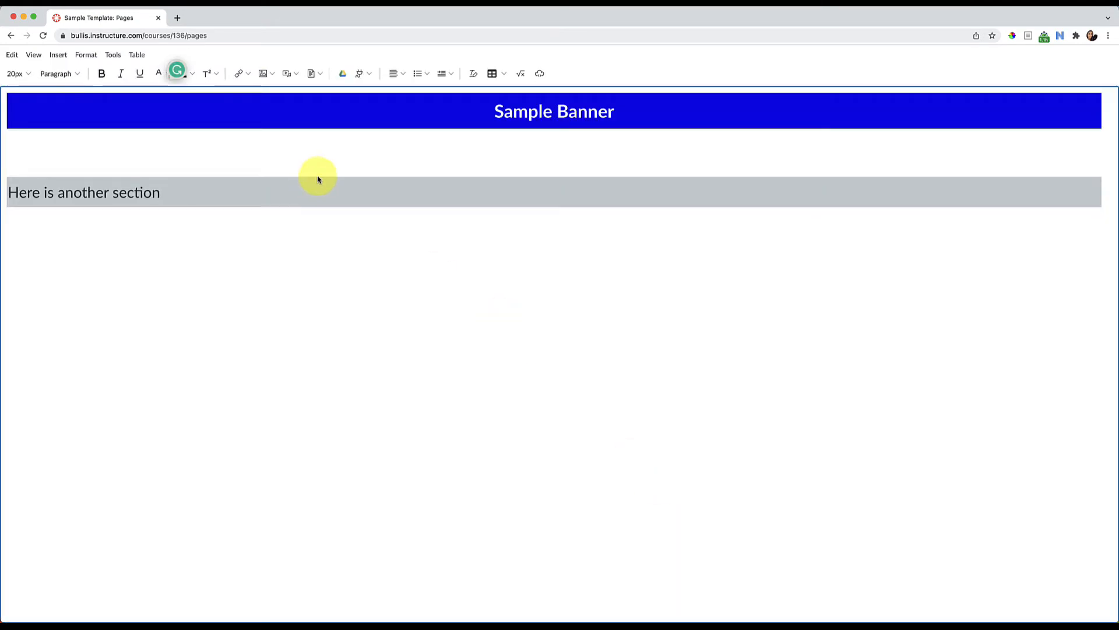
# Remove one blank line above the gray section table and place the cursor before "Here is another section"
pyautogui.click(297, 159)
pyautogui.press('BackSpace')
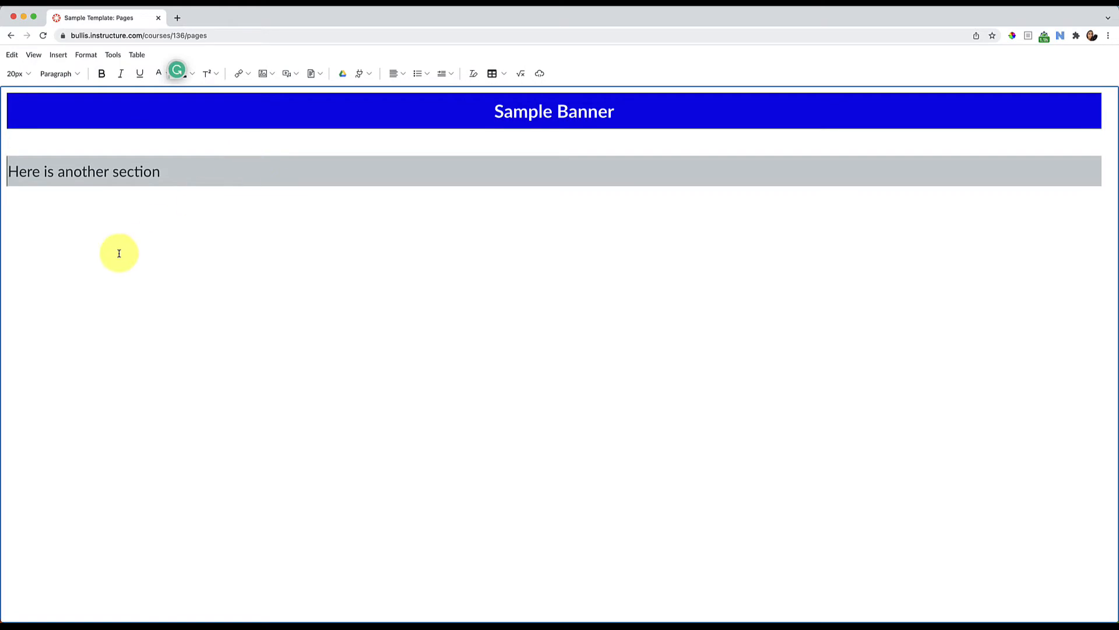
pyautogui.click(24, 174)
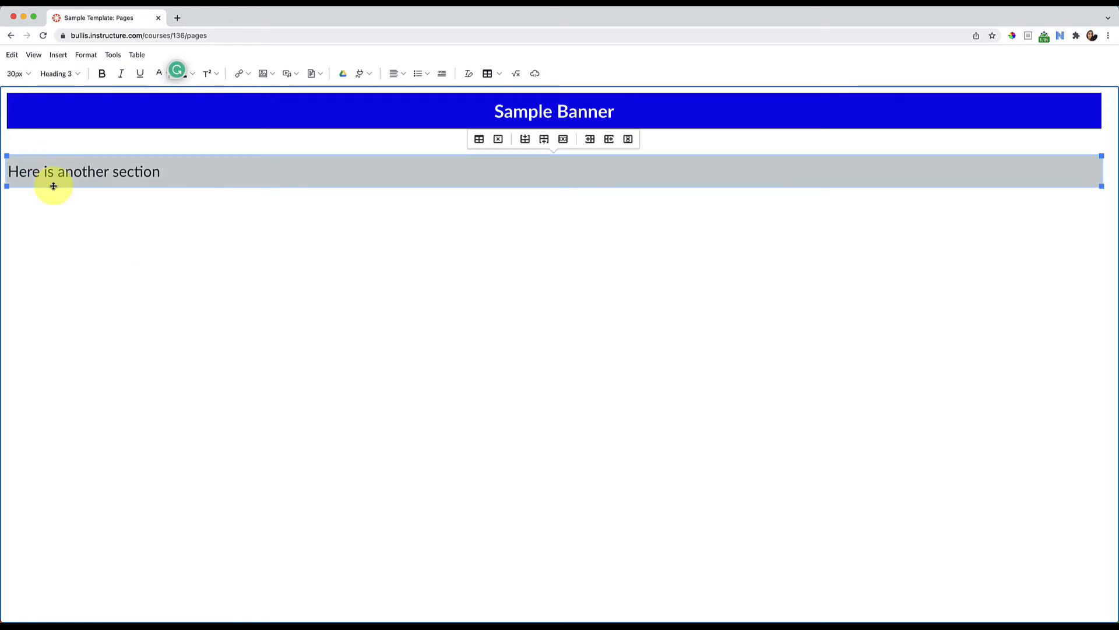
# Open flaticon.com in a new browser tab, and switch to the sample "Course Name" page to see its icons
pyautogui.click(177, 18)
pyautogui.write('https://www.flaticon.com/')
pyautogui.press('Return')
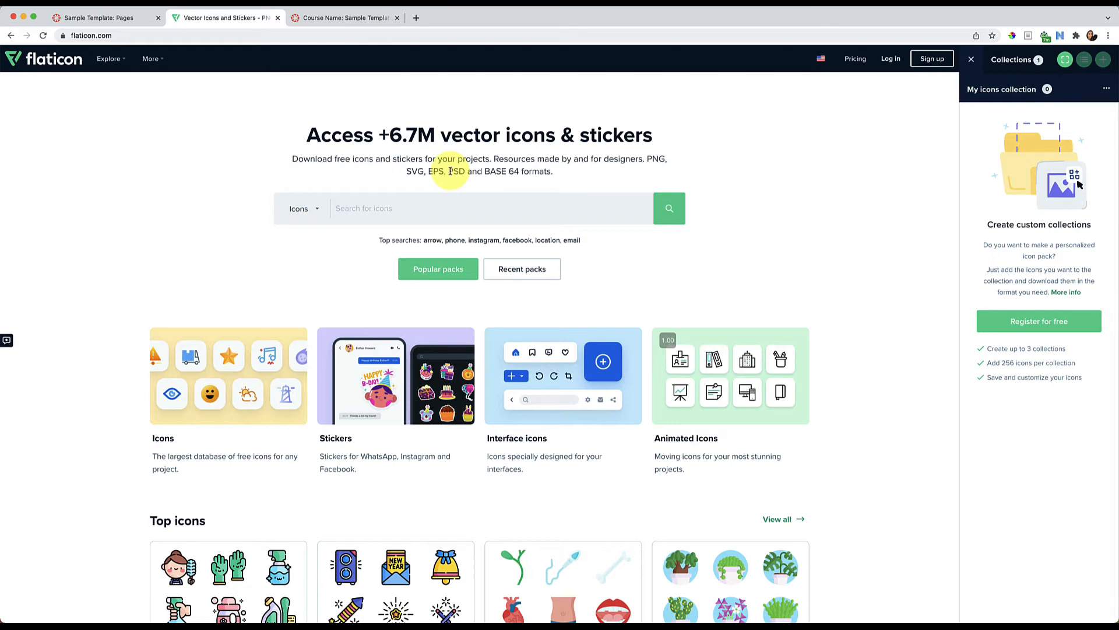
pyautogui.click(356, 18)
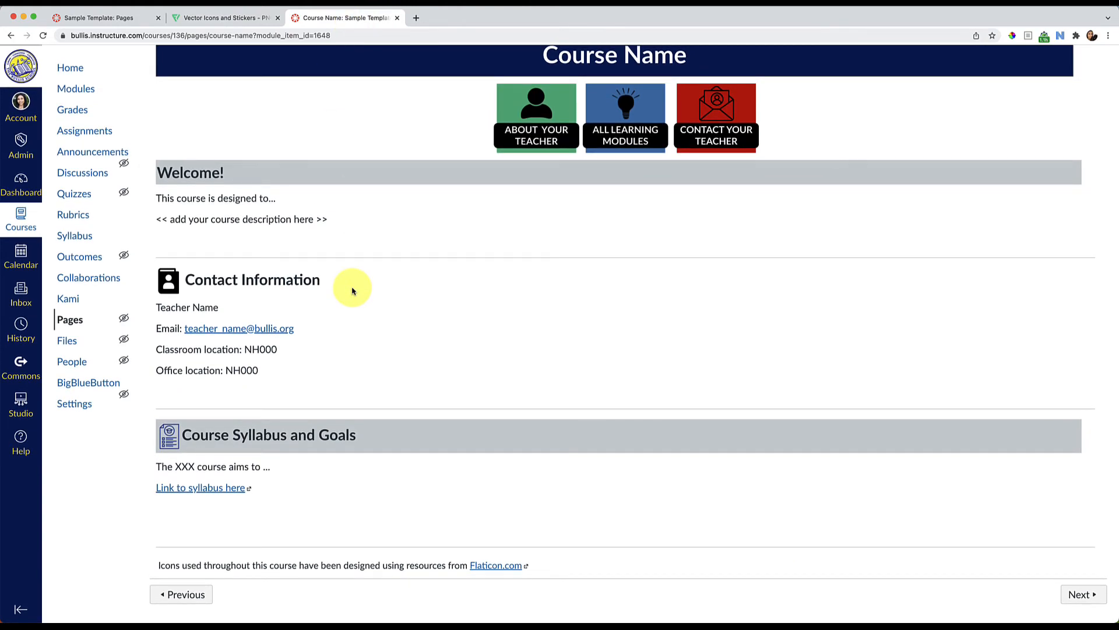
# Switch to Flaticon, search the icons for "to do list", and open the result showing a hand holding a checklist
pyautogui.scroll(3, 380, 260)
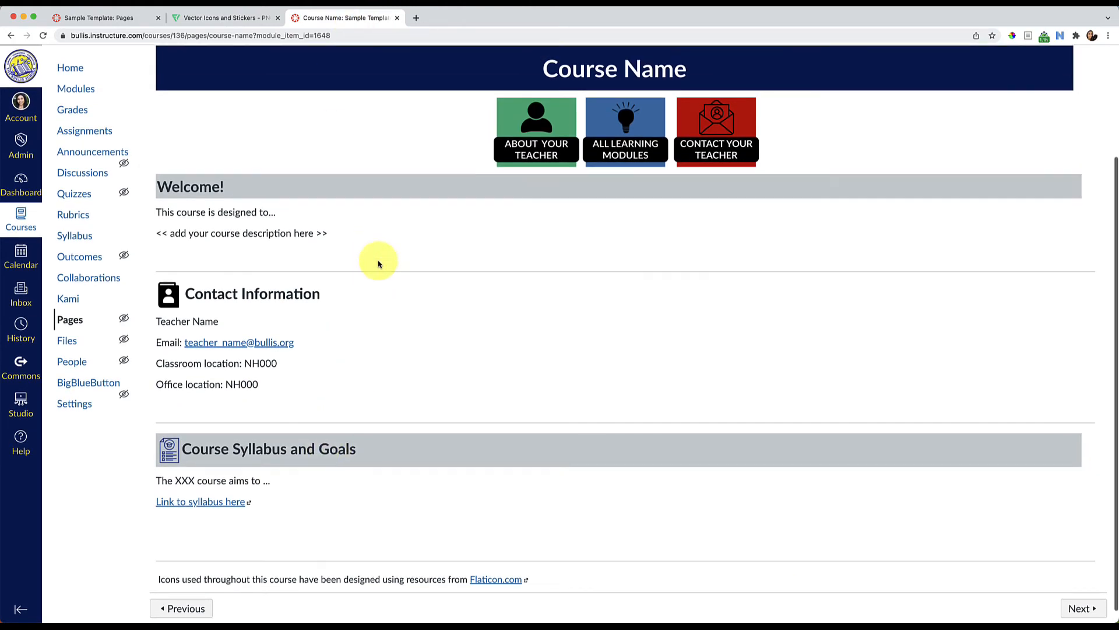
pyautogui.scroll(-3, 487, 282)
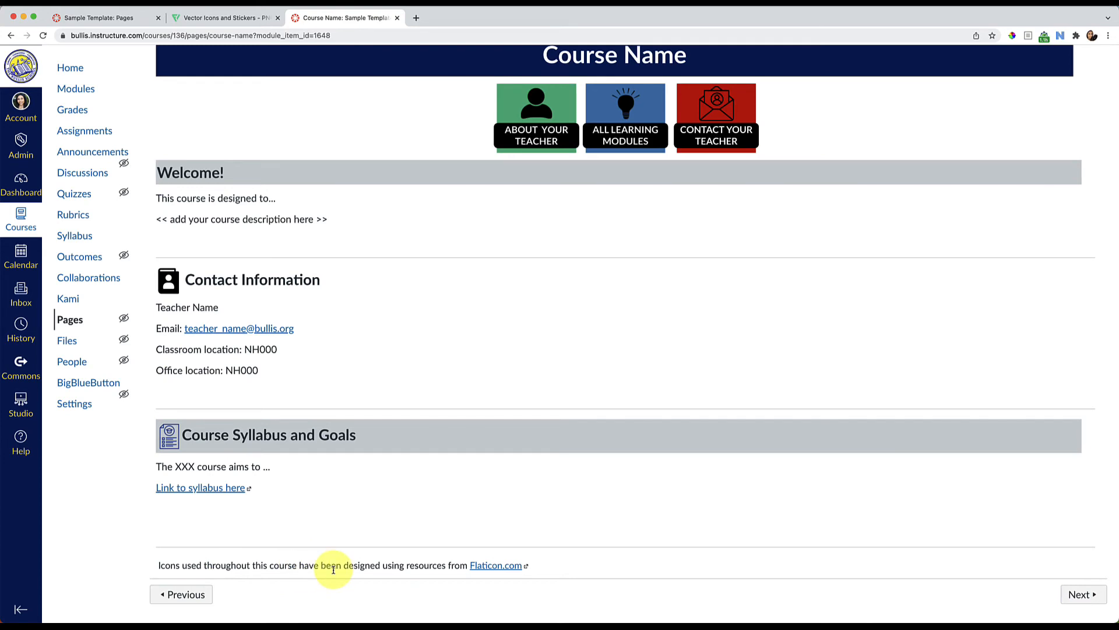
pyautogui.click(216, 26)
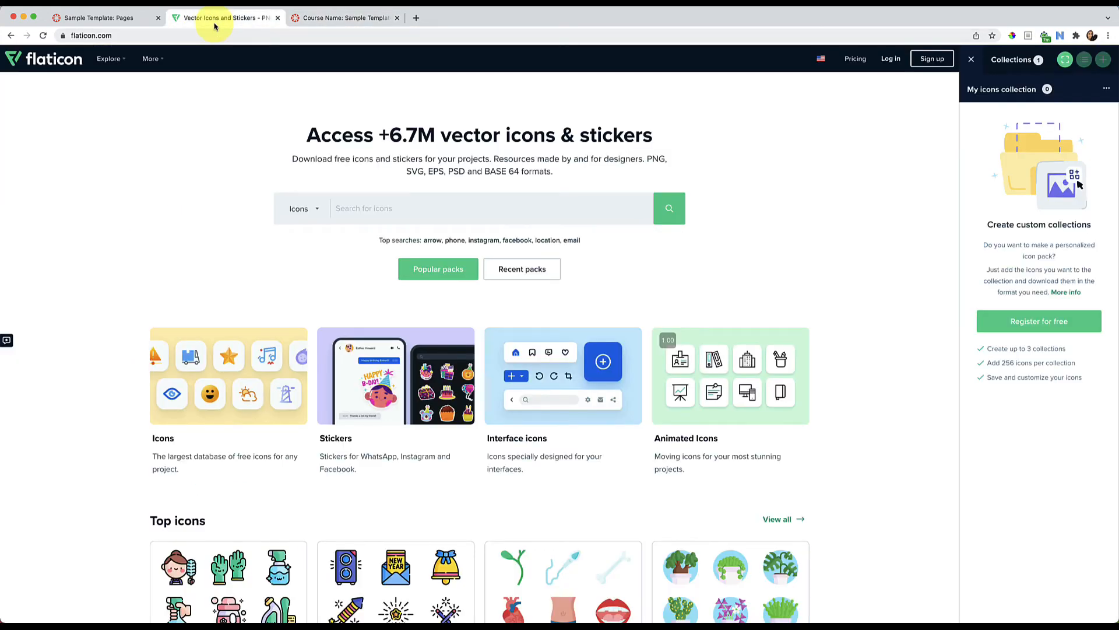
pyautogui.scroll(-3, 161, 235)
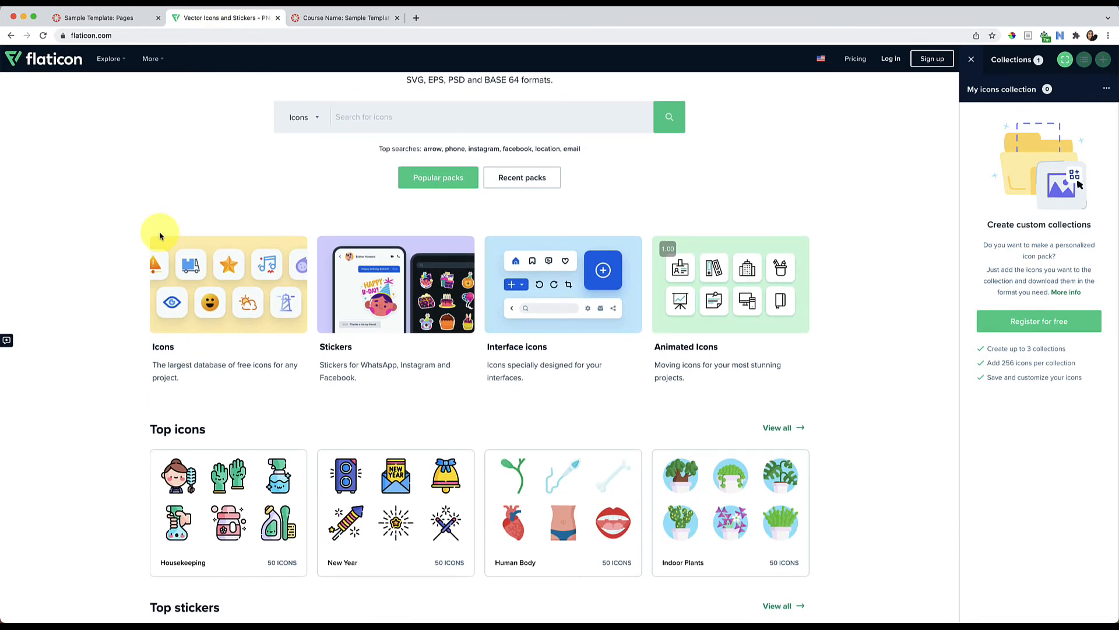
pyautogui.click(99, 17)
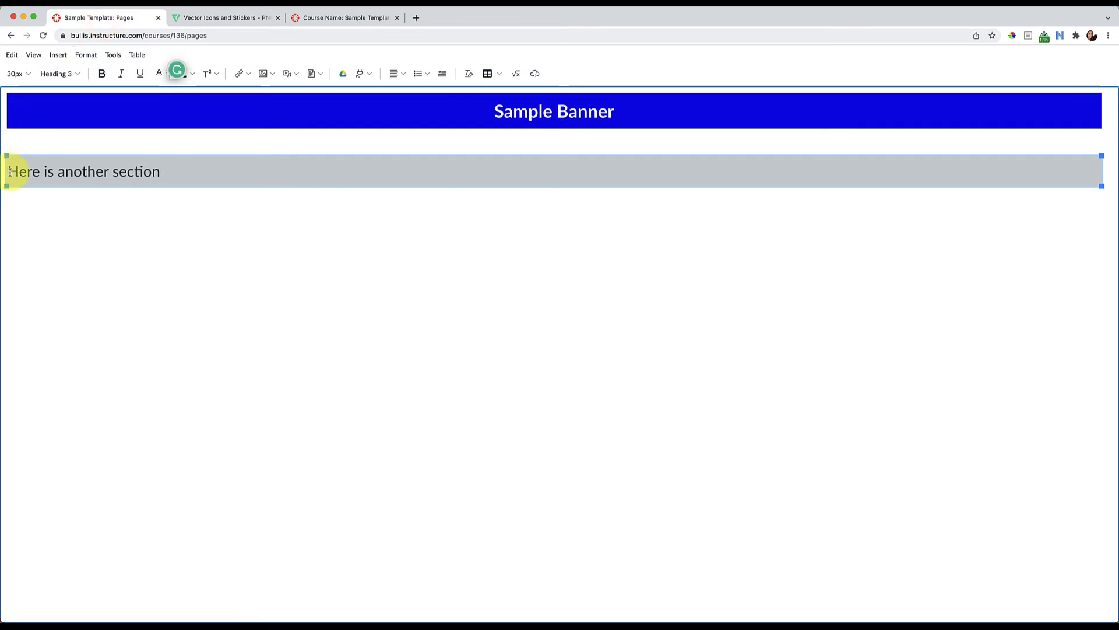
pyautogui.click(220, 19)
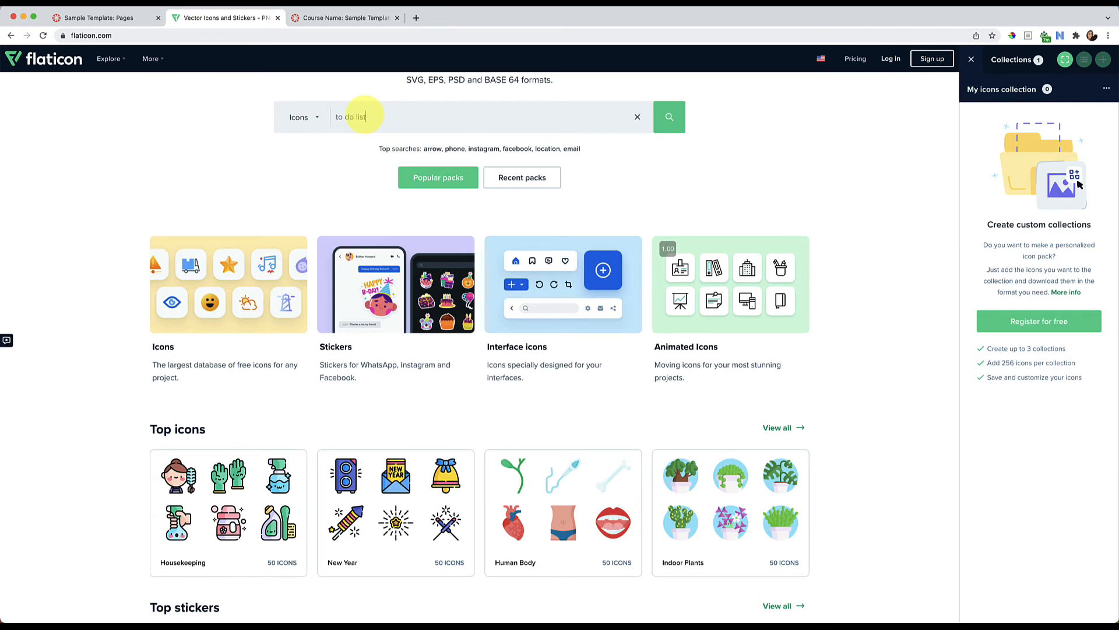
pyautogui.press('Return')
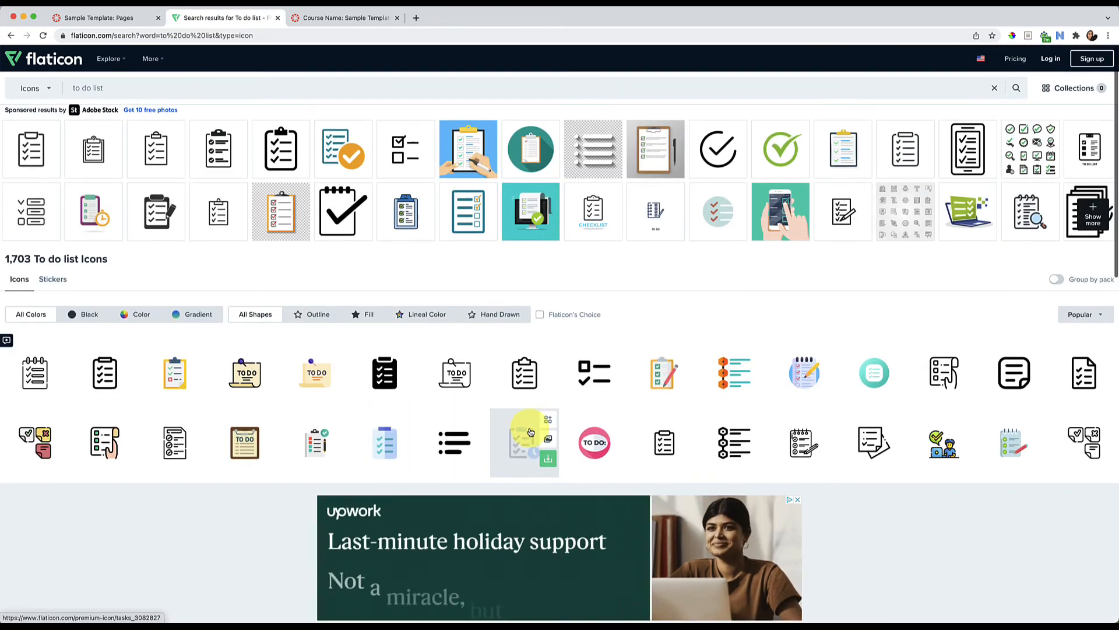
pyautogui.scroll(-3, 531, 431)
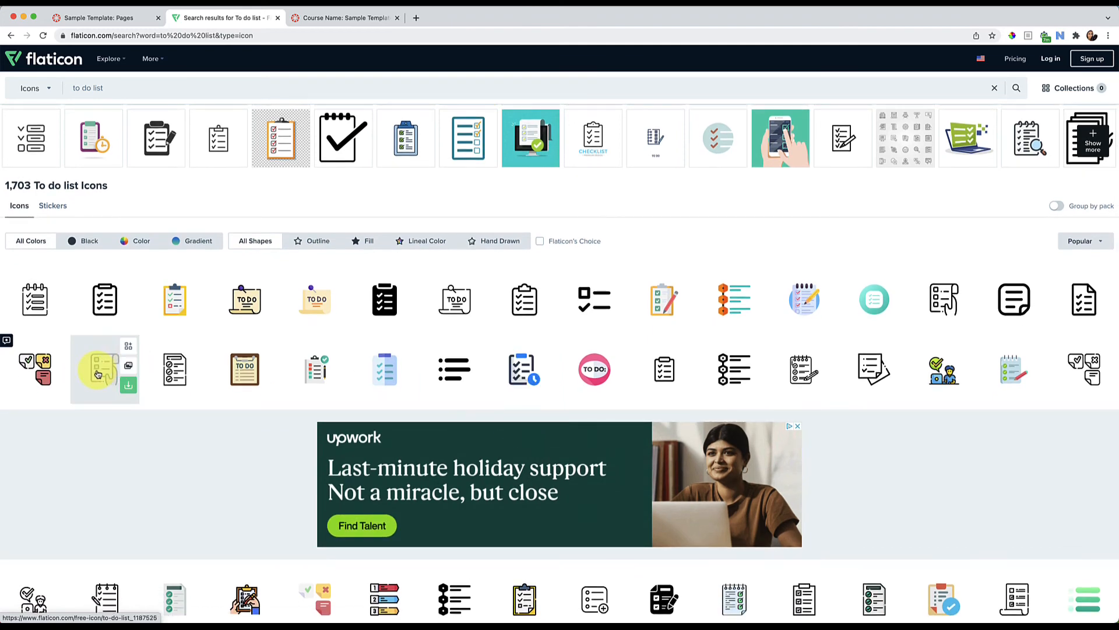
pyautogui.click(96, 374)
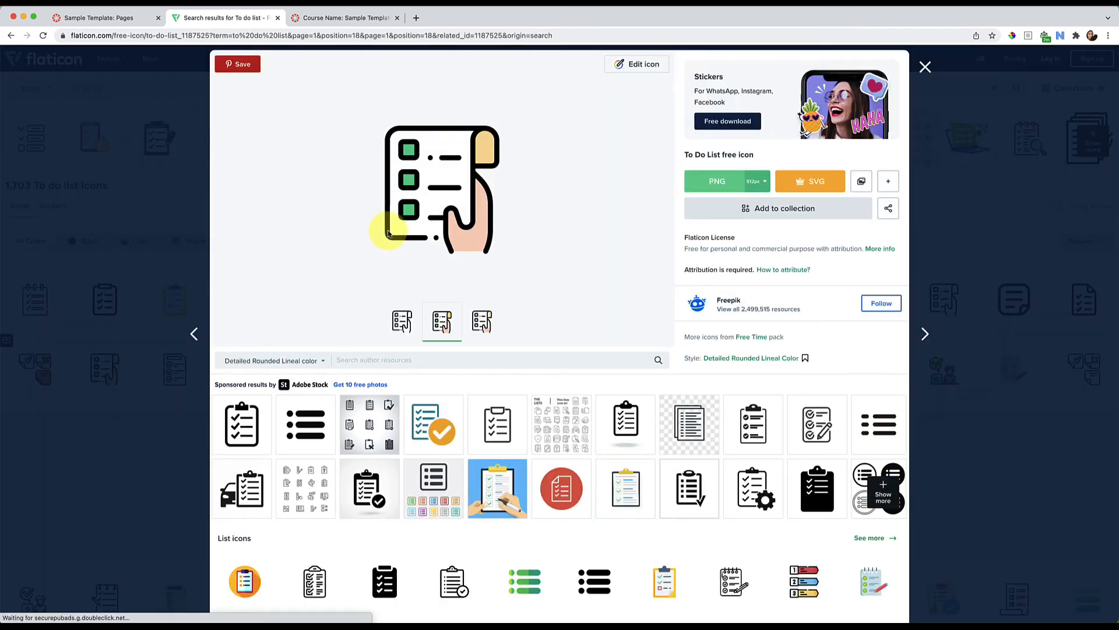
# Check the icon's 64px PNG download option and compare its style variants, ending on the Detailed Rounded Lineal Color version
pyautogui.click(758, 181)
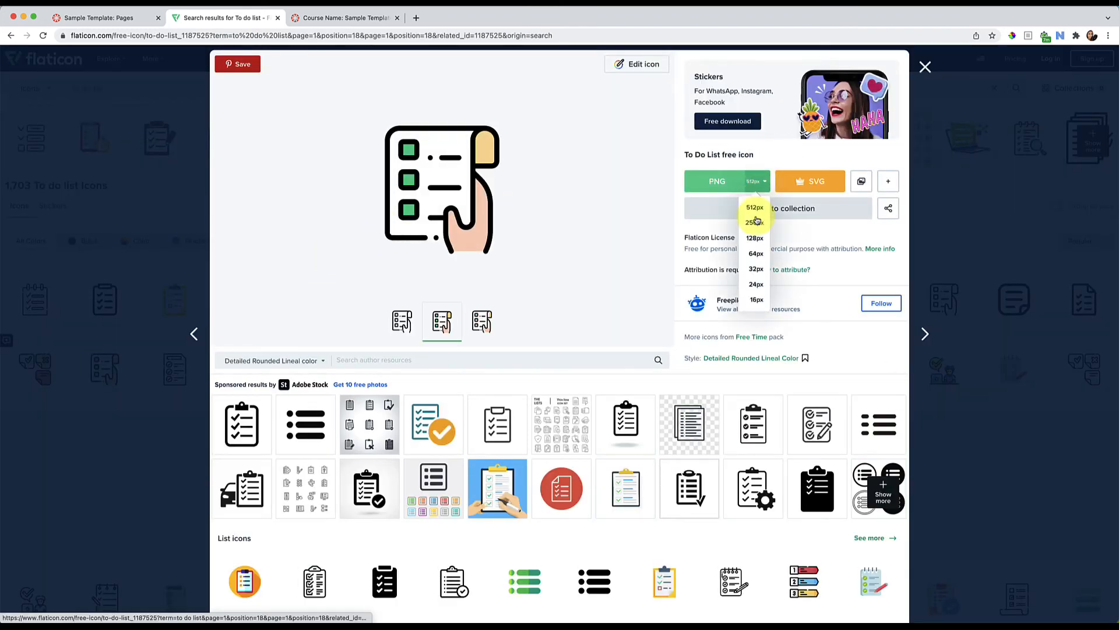
pyautogui.click(755, 254)
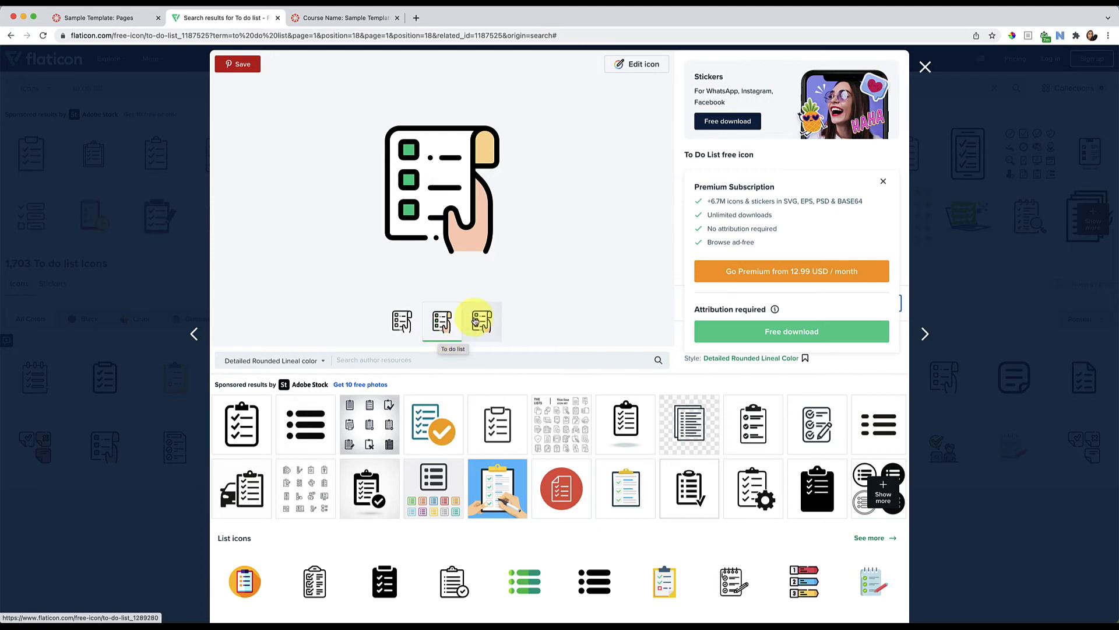
pyautogui.click(405, 322)
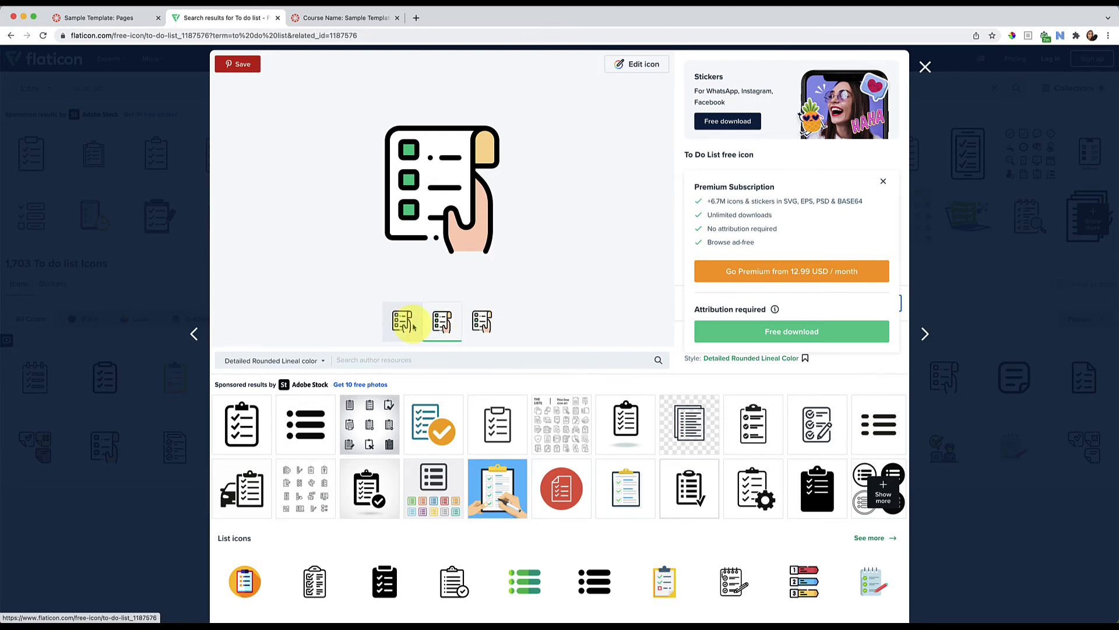
pyautogui.click(443, 324)
pyautogui.click(481, 322)
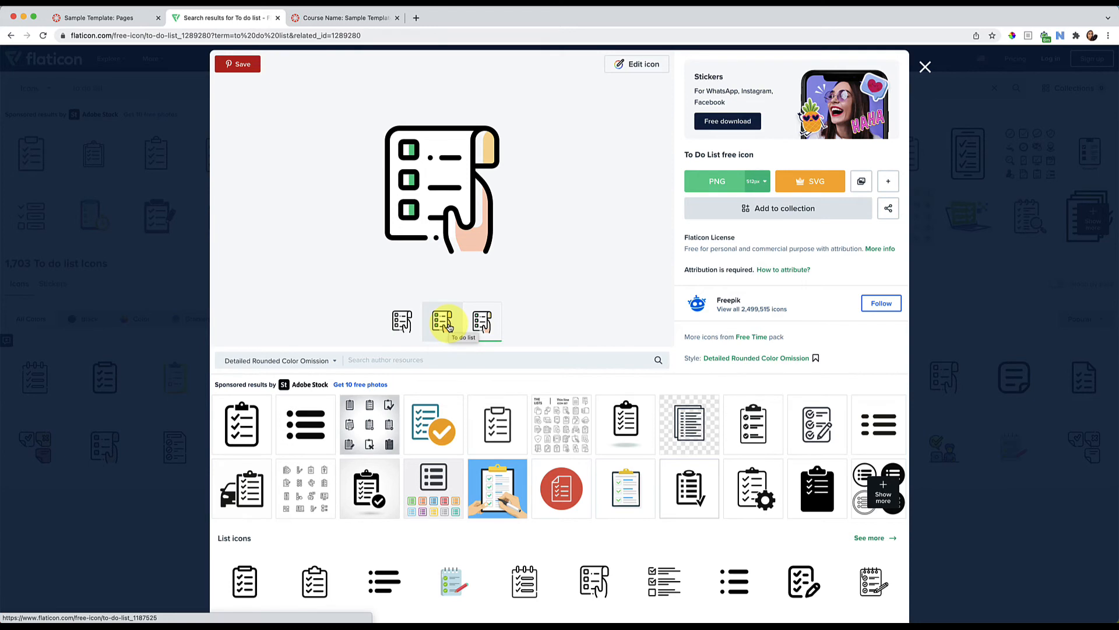
pyautogui.click(448, 328)
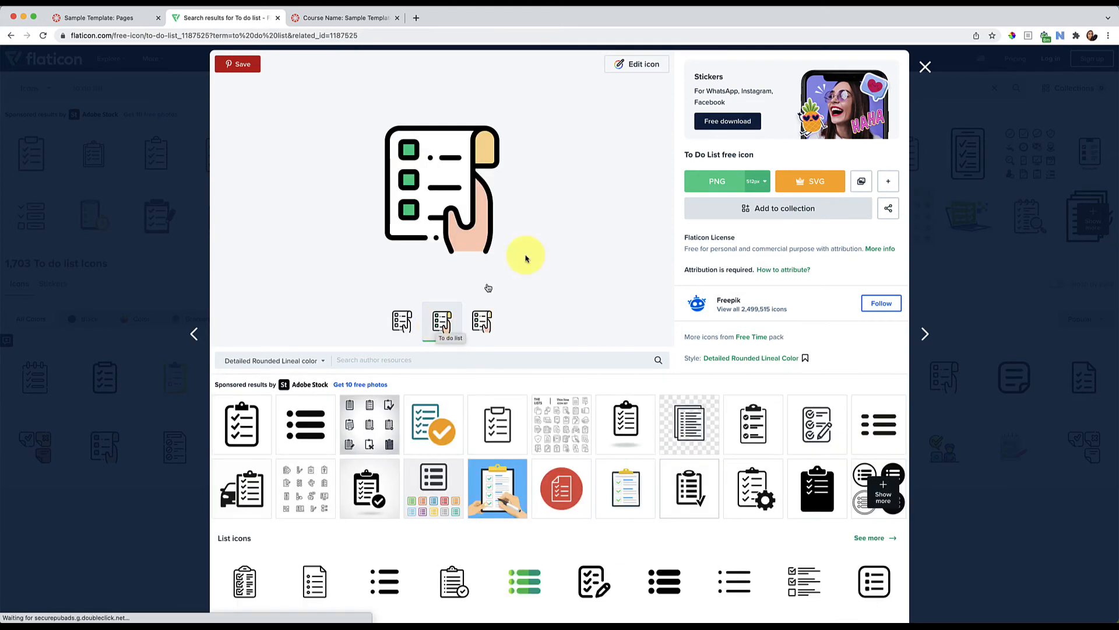
# Download the colored to-do list icon as a 64px PNG using the free, attribution-required option
pyautogui.click(758, 182)
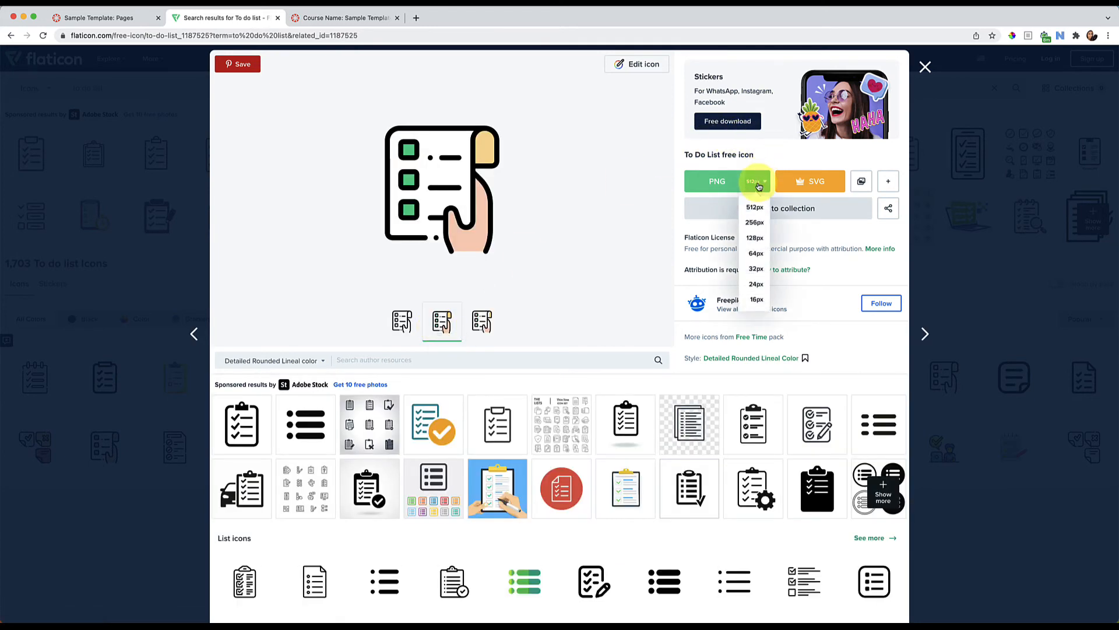
pyautogui.click(757, 254)
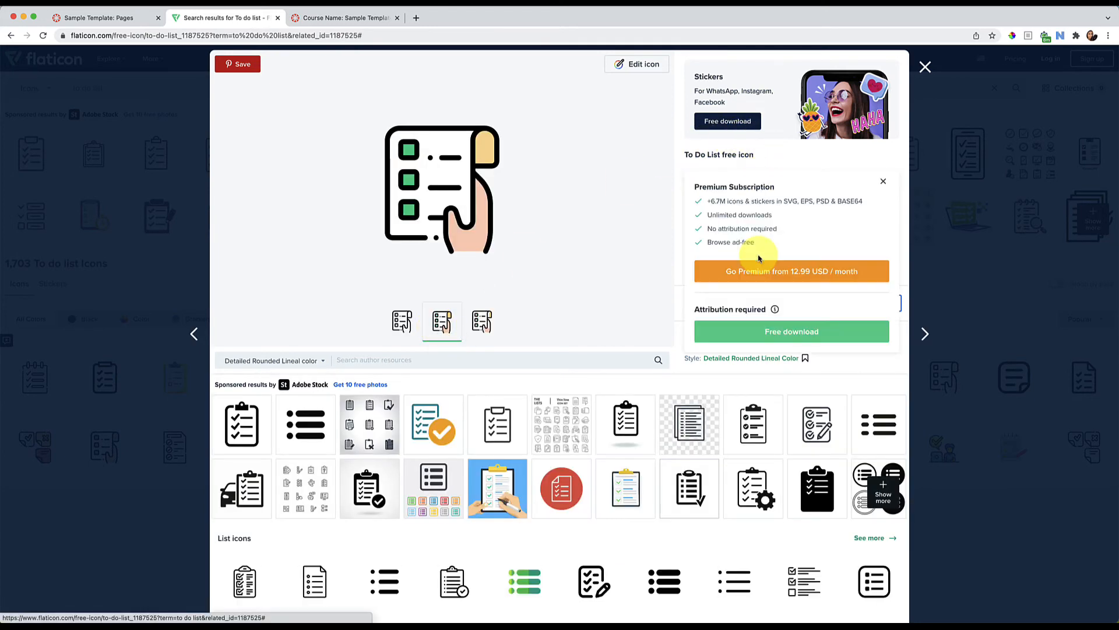
pyautogui.click(785, 332)
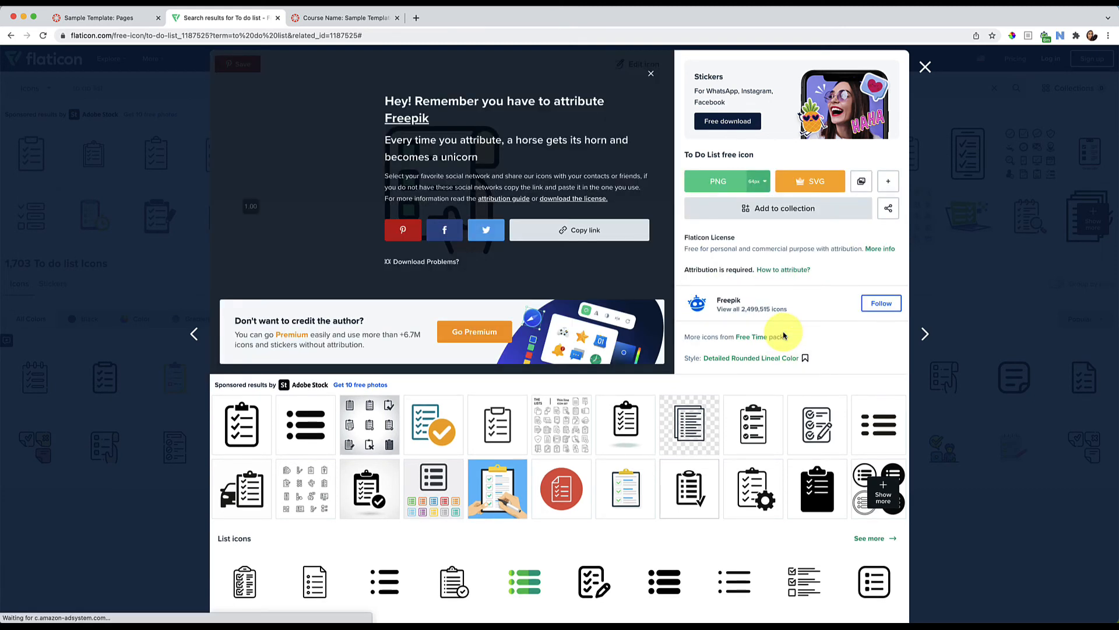
# Return to the Canvas page editor and upload to-do-list.png as an image before "Here is another section"
pyautogui.click(109, 18)
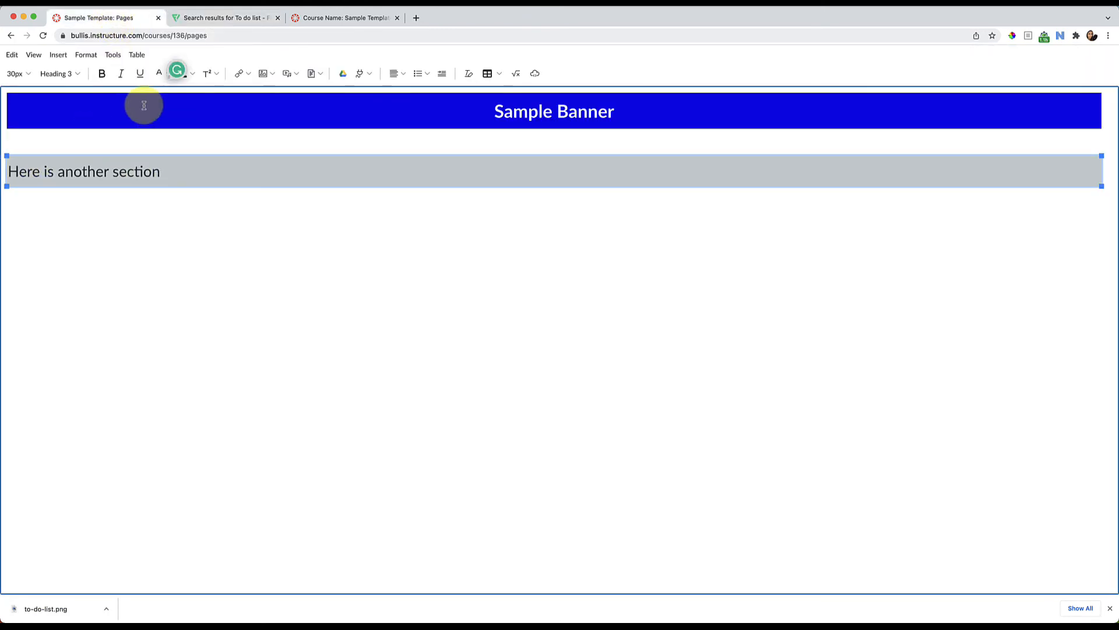
pyautogui.click(263, 74)
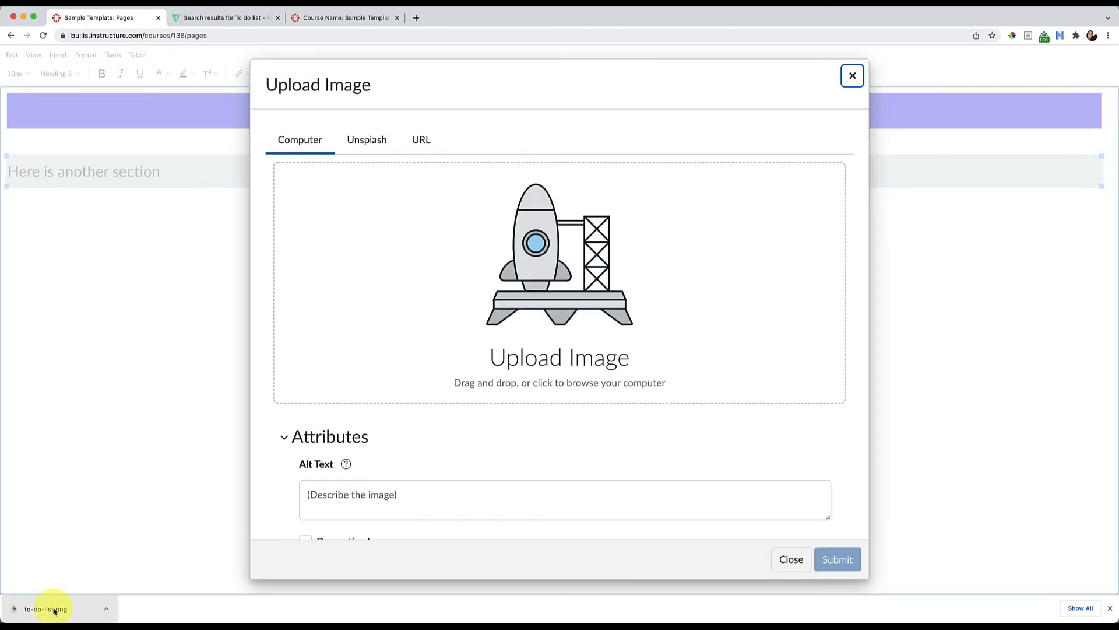
pyautogui.moveTo(54, 611); pyautogui.dragTo(523, 320)
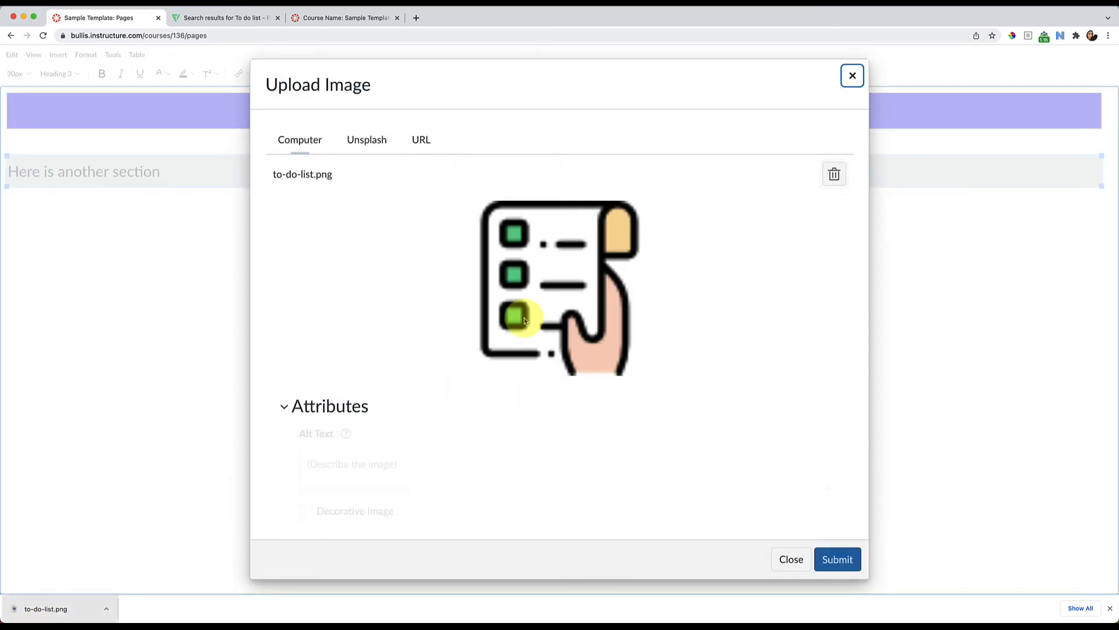
pyautogui.click(839, 559)
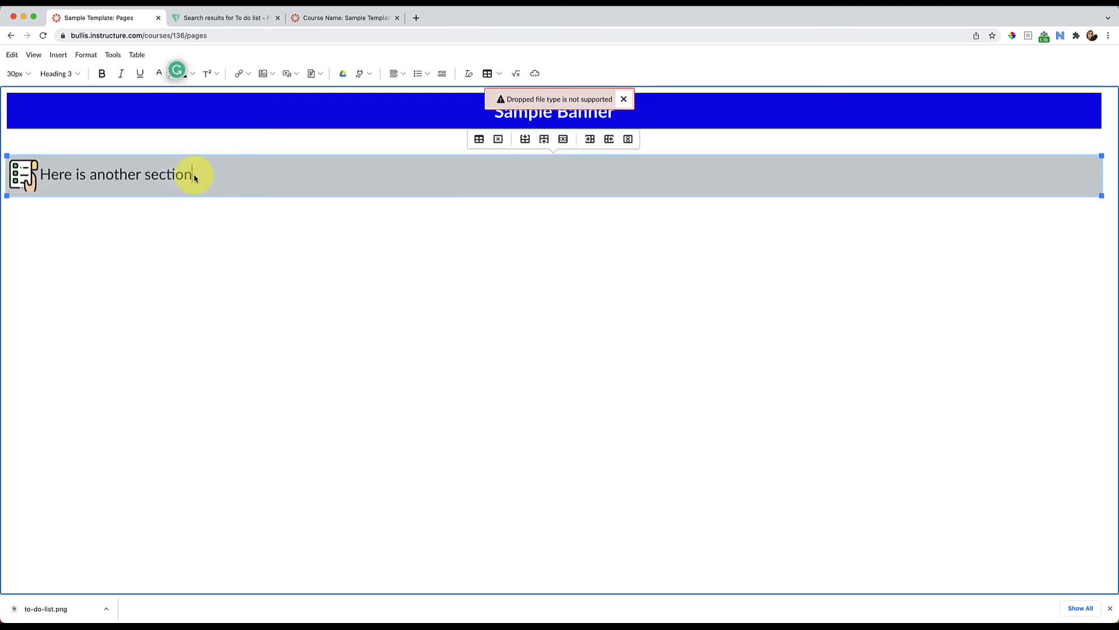
# Add a space between the to-do list icon and "Here is another section", and shrink the icon slightly
pyautogui.click(38, 175)
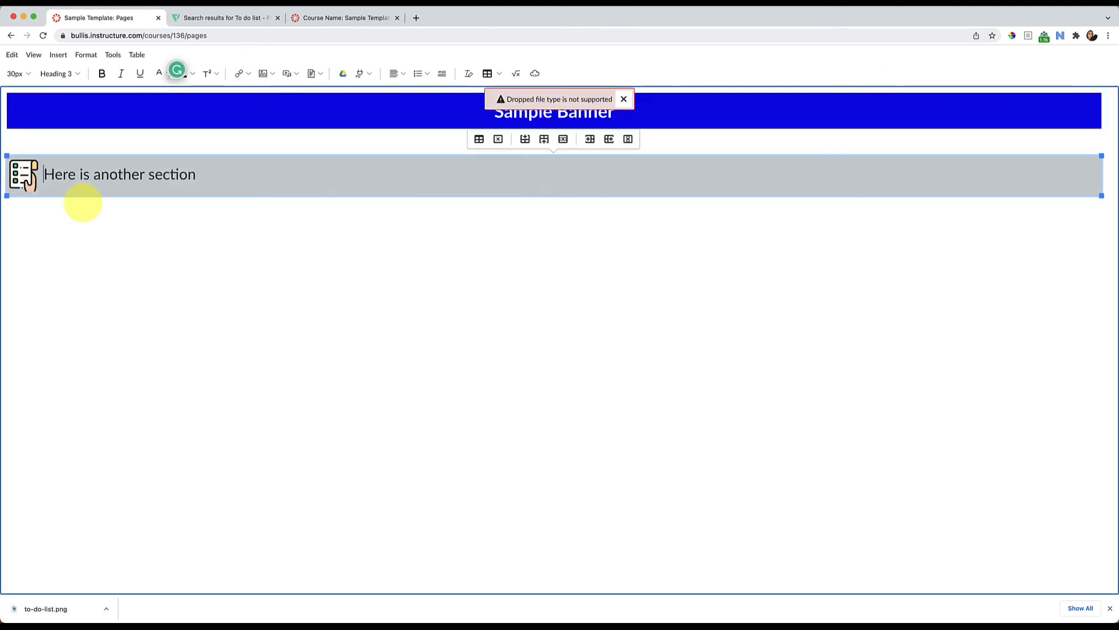
pyautogui.click(26, 177)
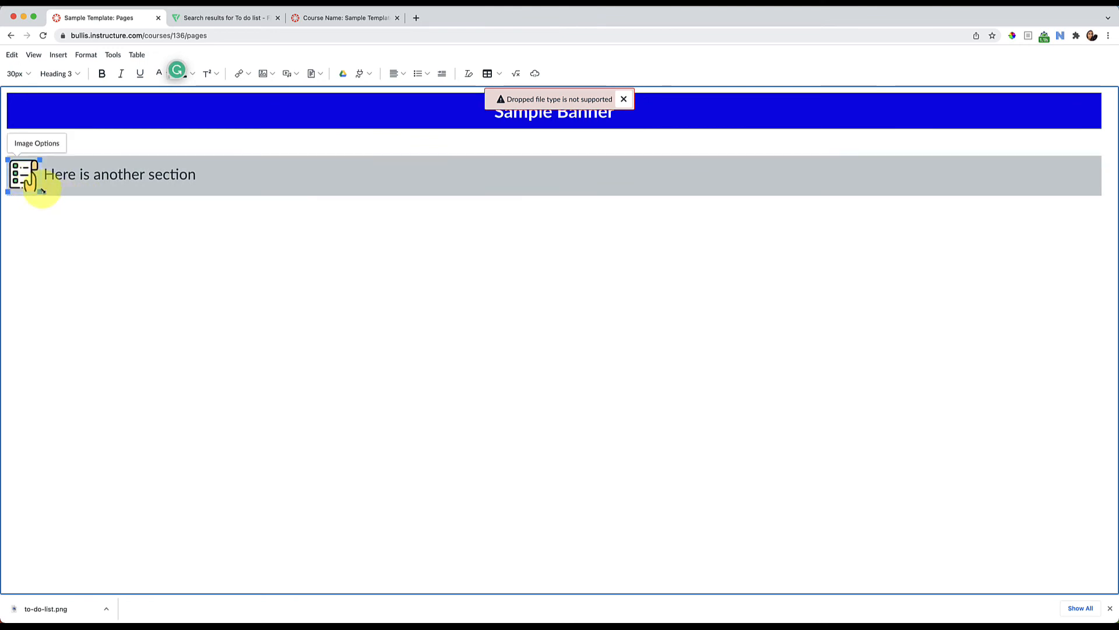
pyautogui.moveTo(41, 191); pyautogui.dragTo(32, 186)
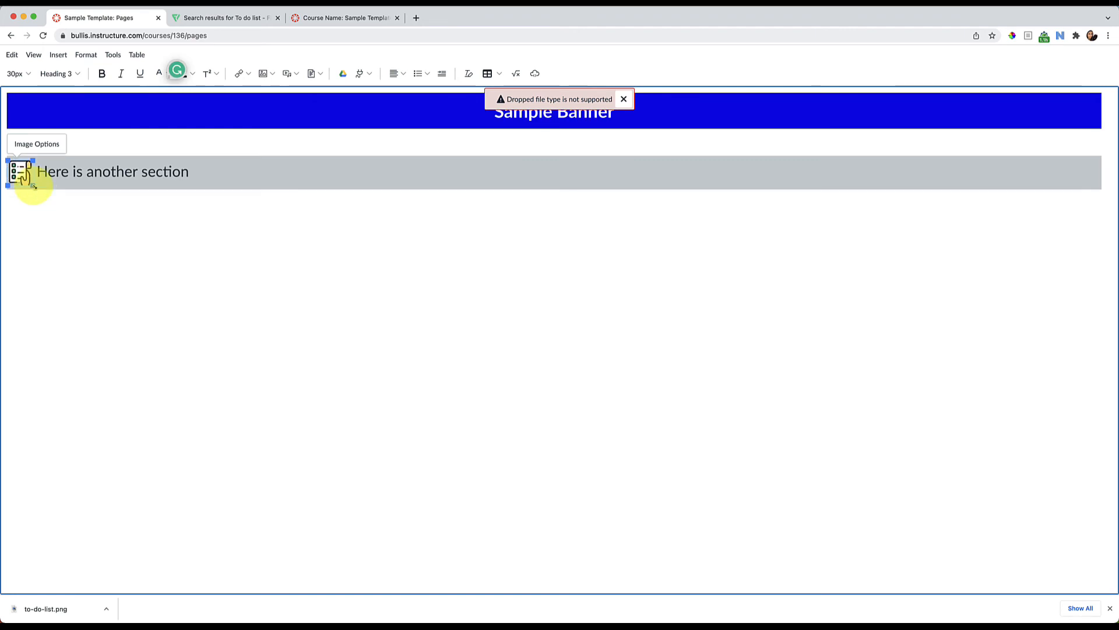
pyautogui.click(170, 185)
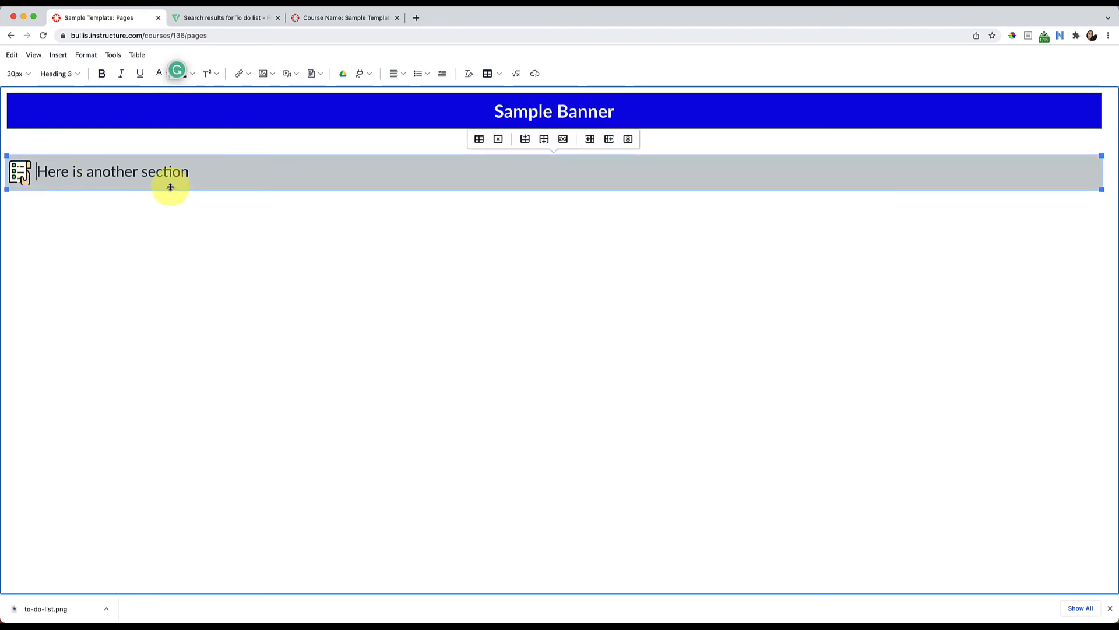
# Exit the full-screen editor and save the "Demo of Tables & Icons" page without publishing it
pyautogui.click(243, 265)
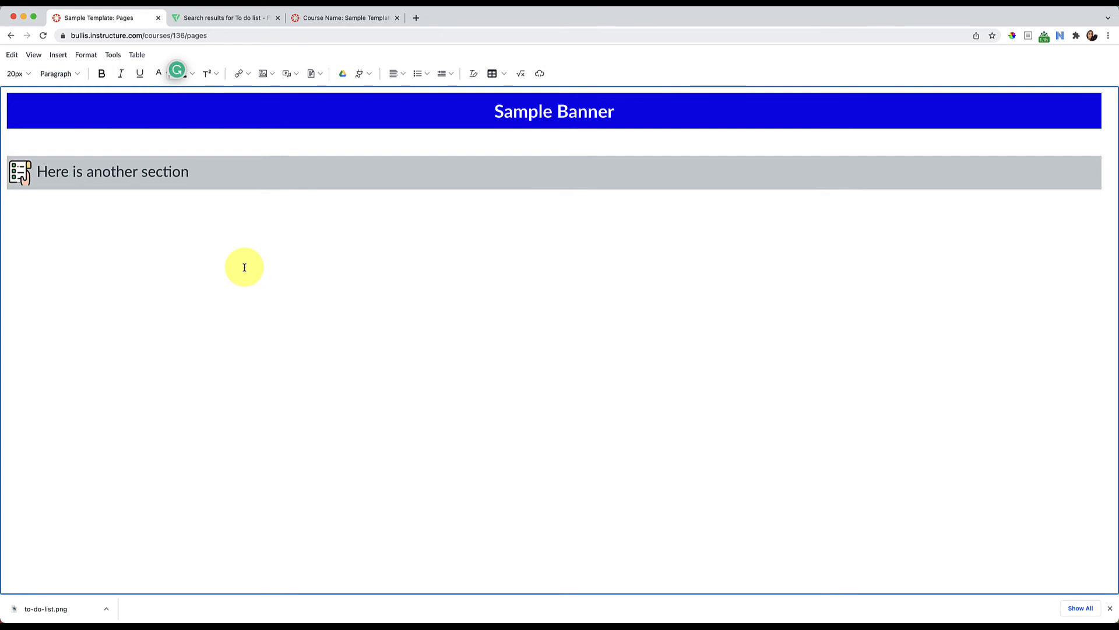
pyautogui.press('Escape')
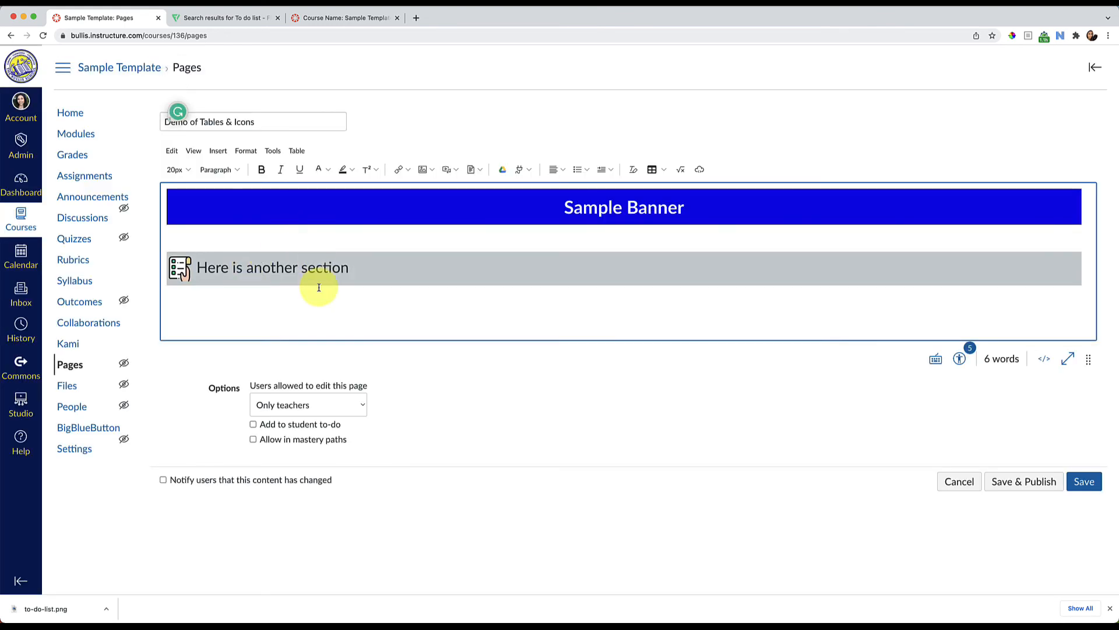
pyautogui.click(1081, 481)
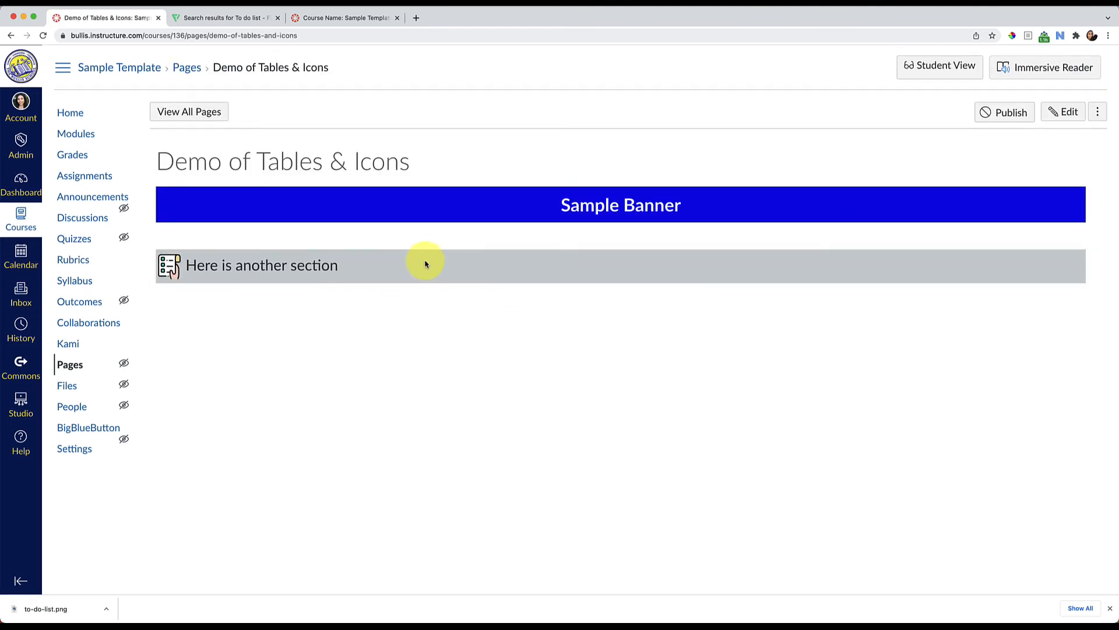
# Reopen the "Demo of Tables & Icons" page for editing and browse the reusable course images from the banner cell
pyautogui.click(1055, 113)
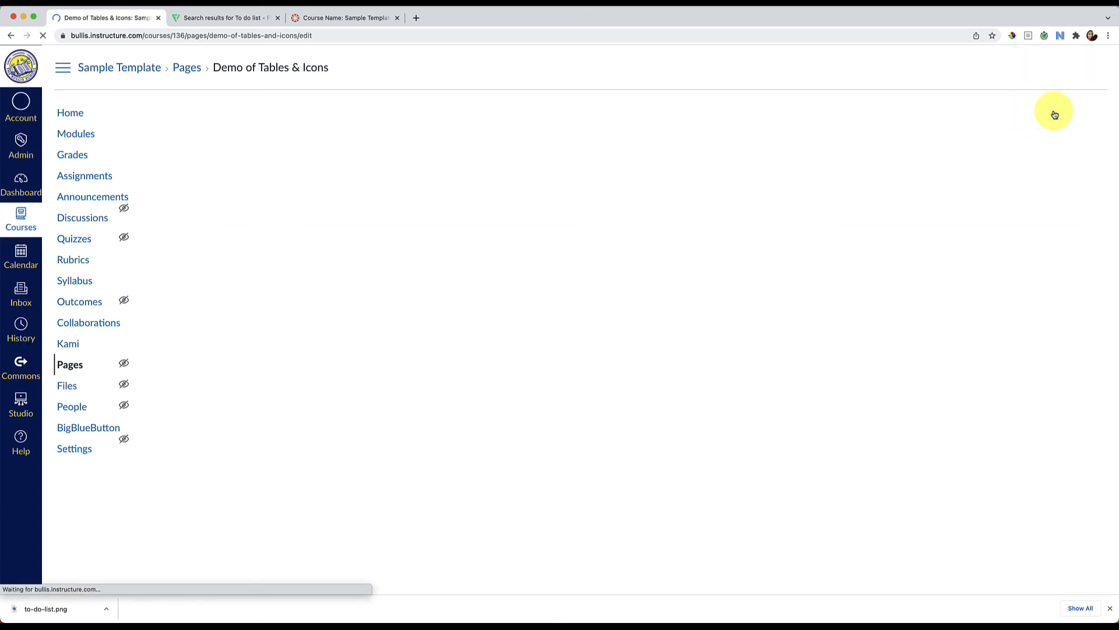
pyautogui.click(560, 208)
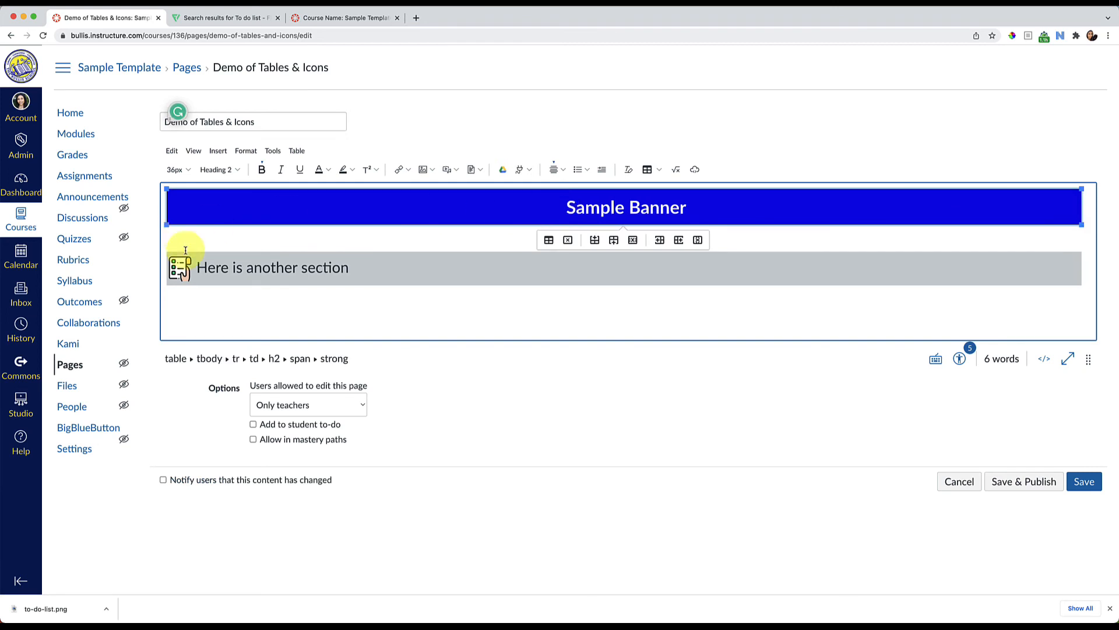
pyautogui.click(181, 267)
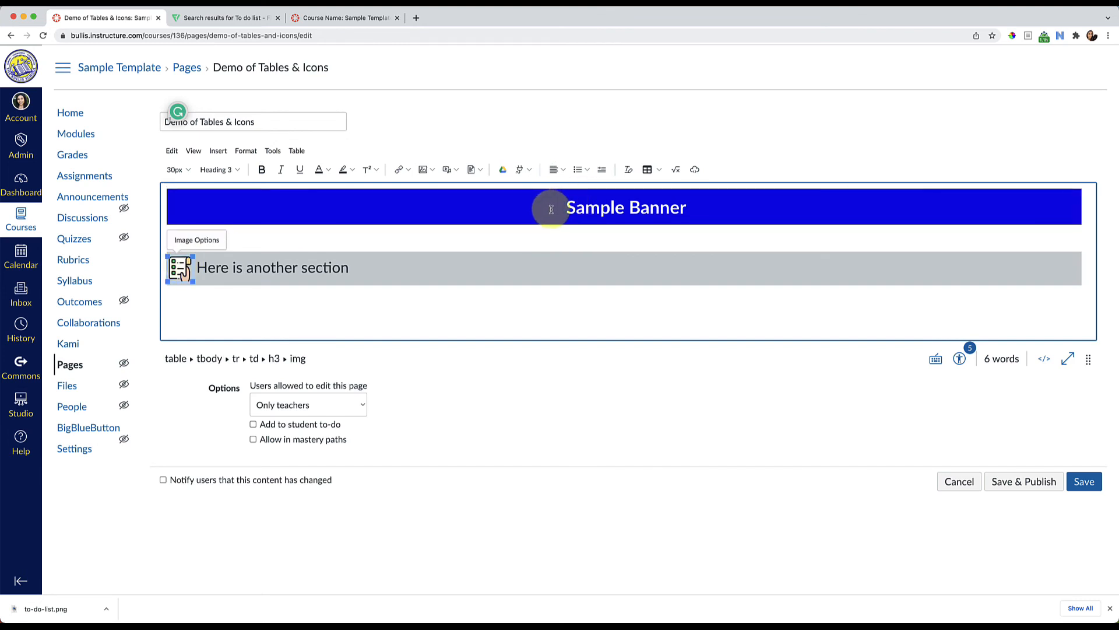
pyautogui.click(506, 203)
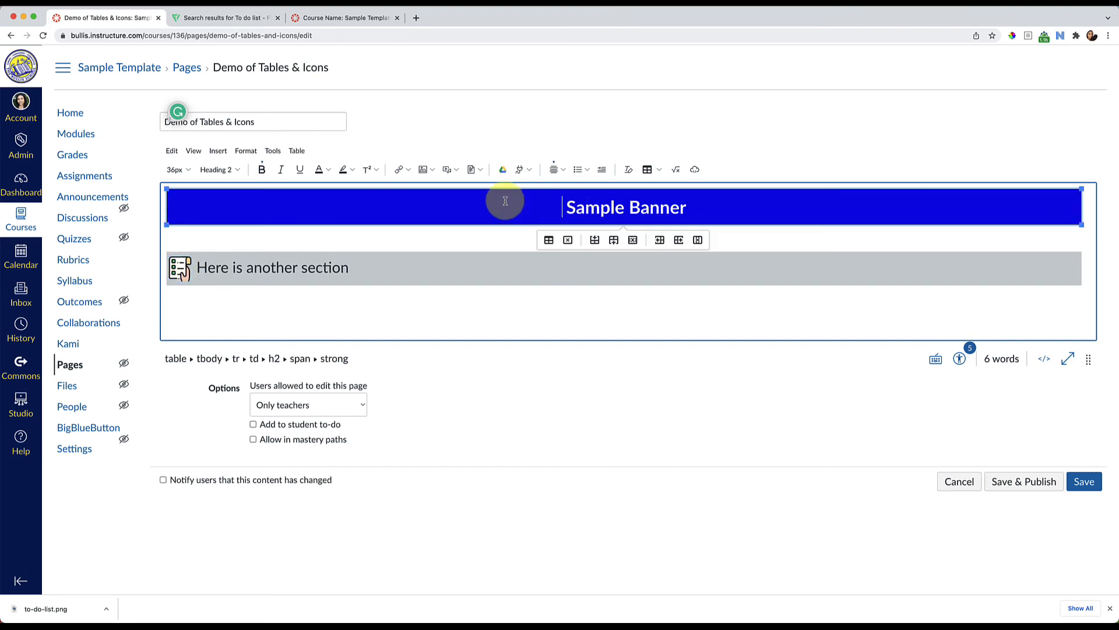
pyautogui.click(429, 172)
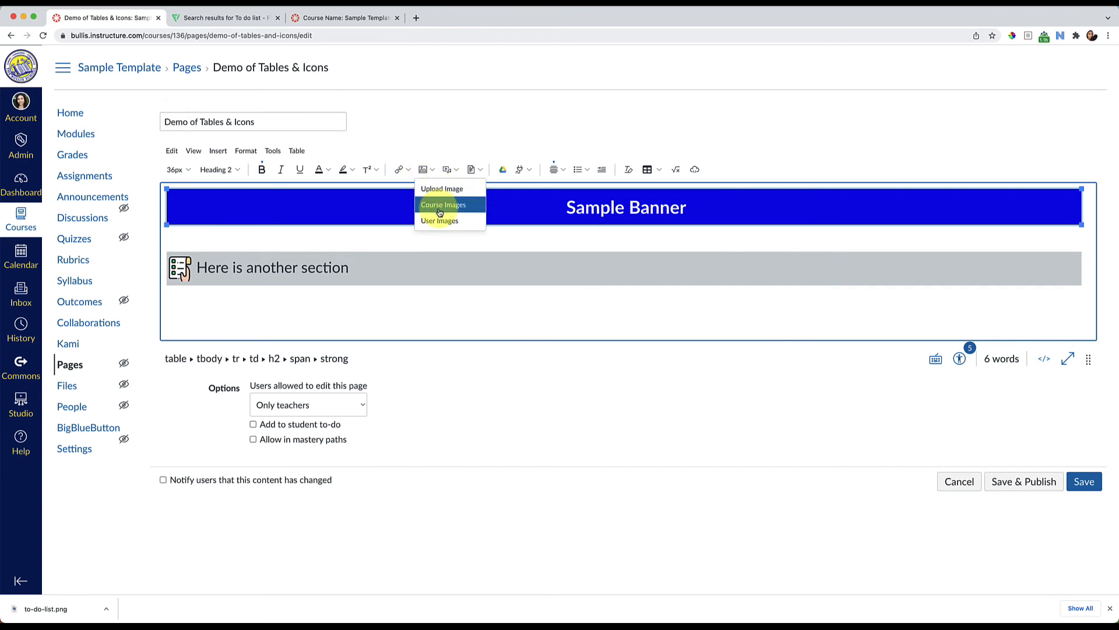
pyautogui.click(440, 206)
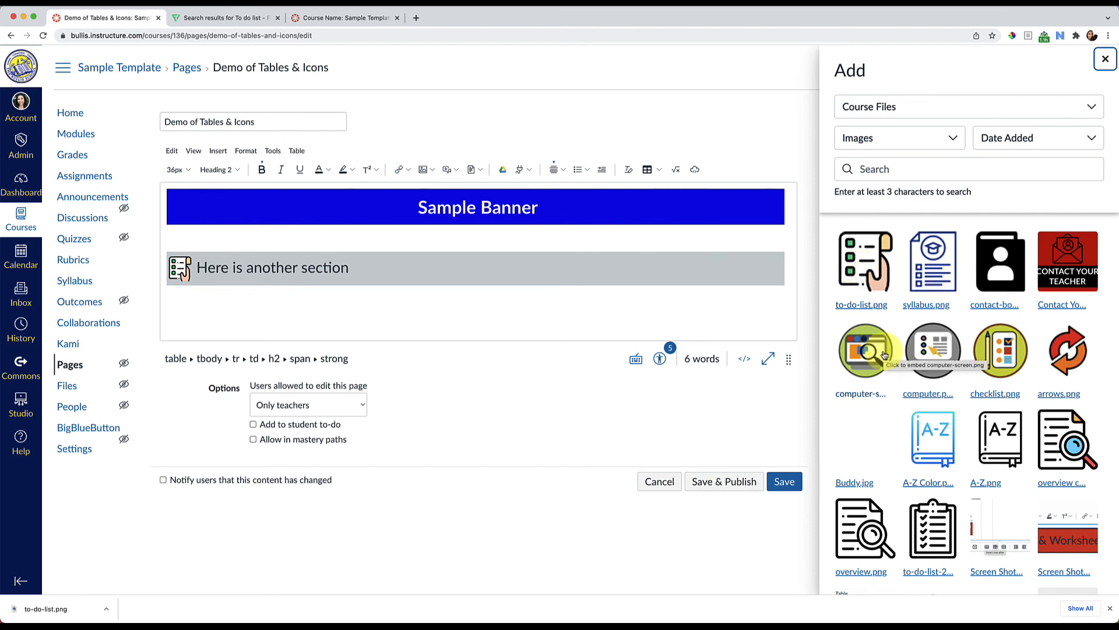
pyautogui.scroll(-1, 883, 354)
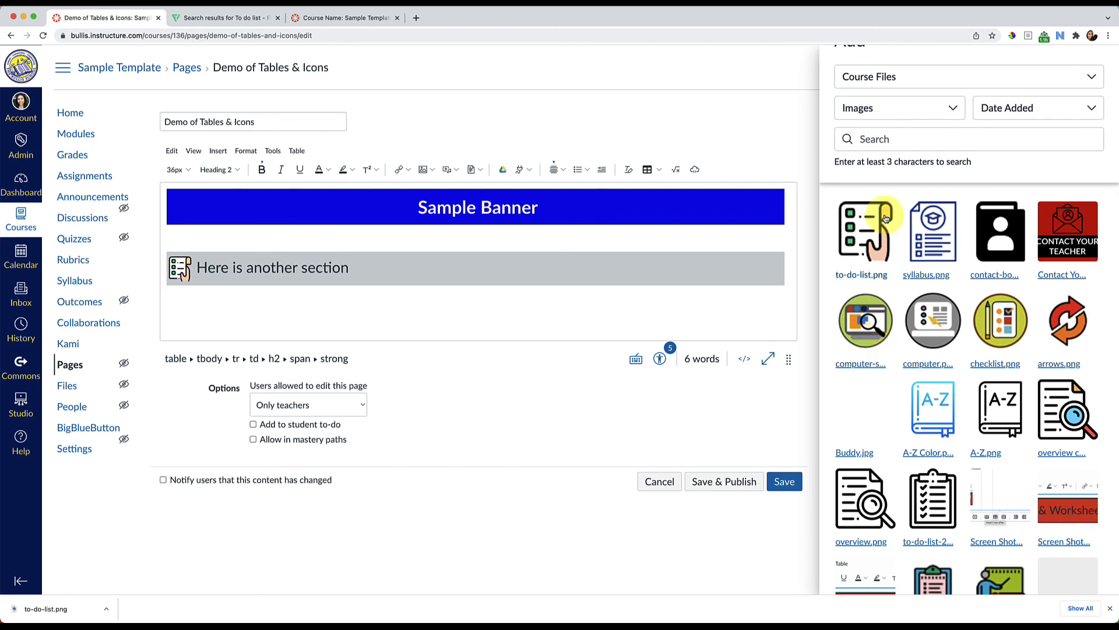
pyautogui.scroll(1, 884, 219)
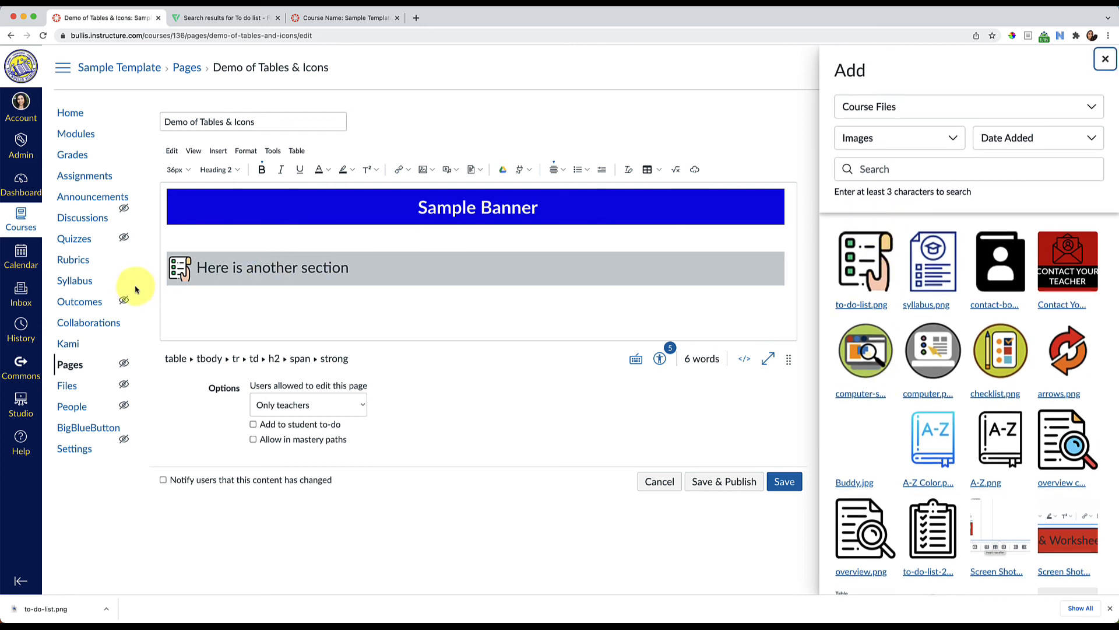
pyautogui.click(197, 281)
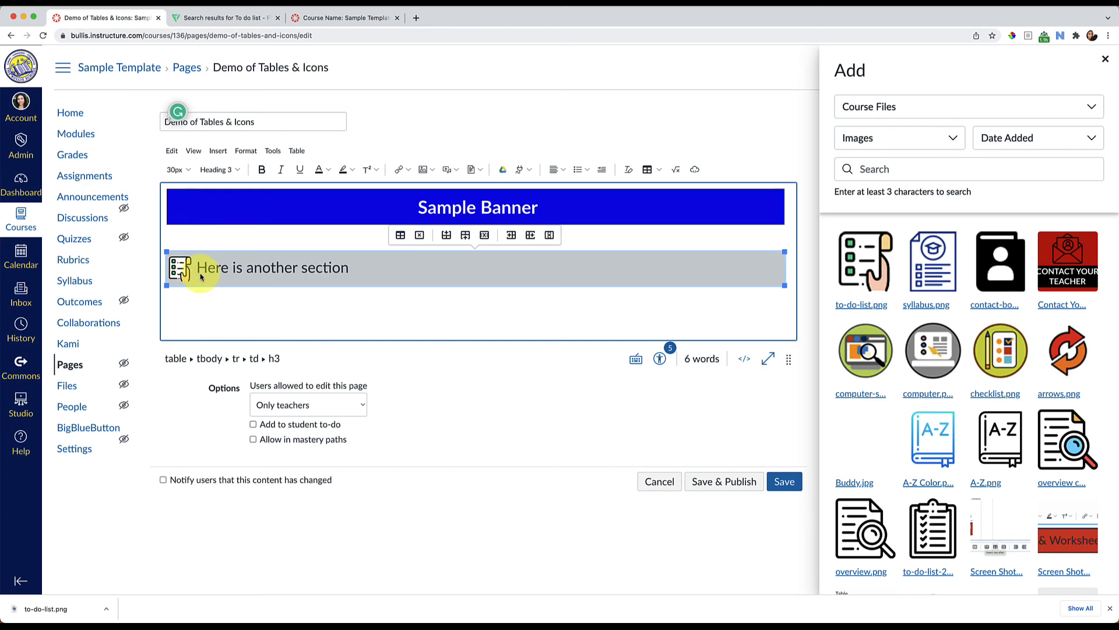
# In the Course Name browser tab, open "Template: Icons, Banners, & Buttons Customization Options" from the course modules to view its icon catalog
pyautogui.click(315, 18)
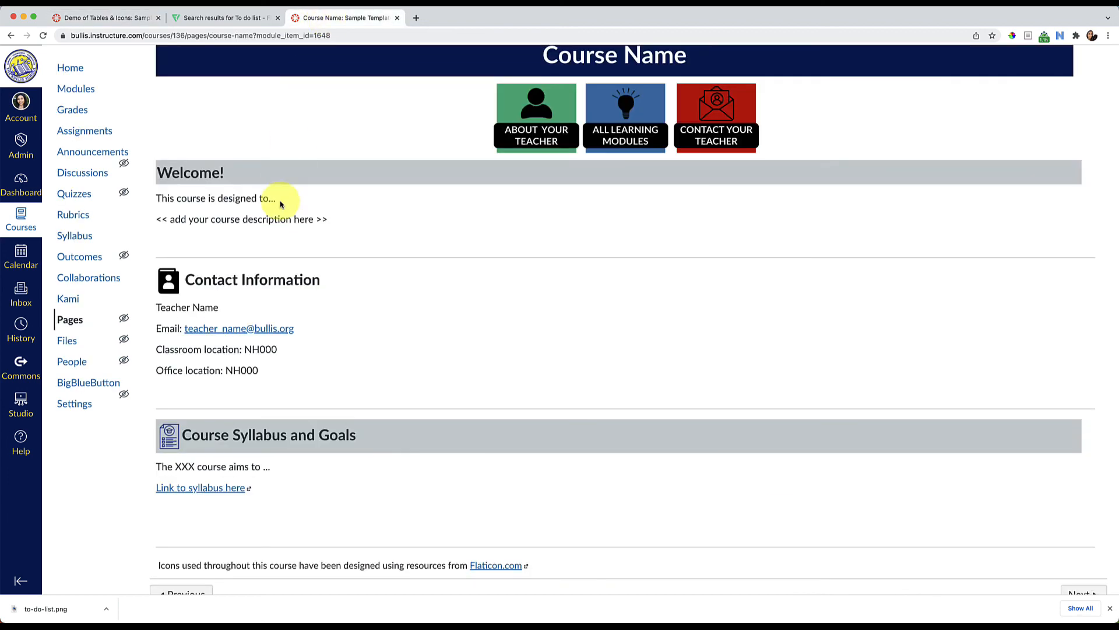
pyautogui.click(66, 94)
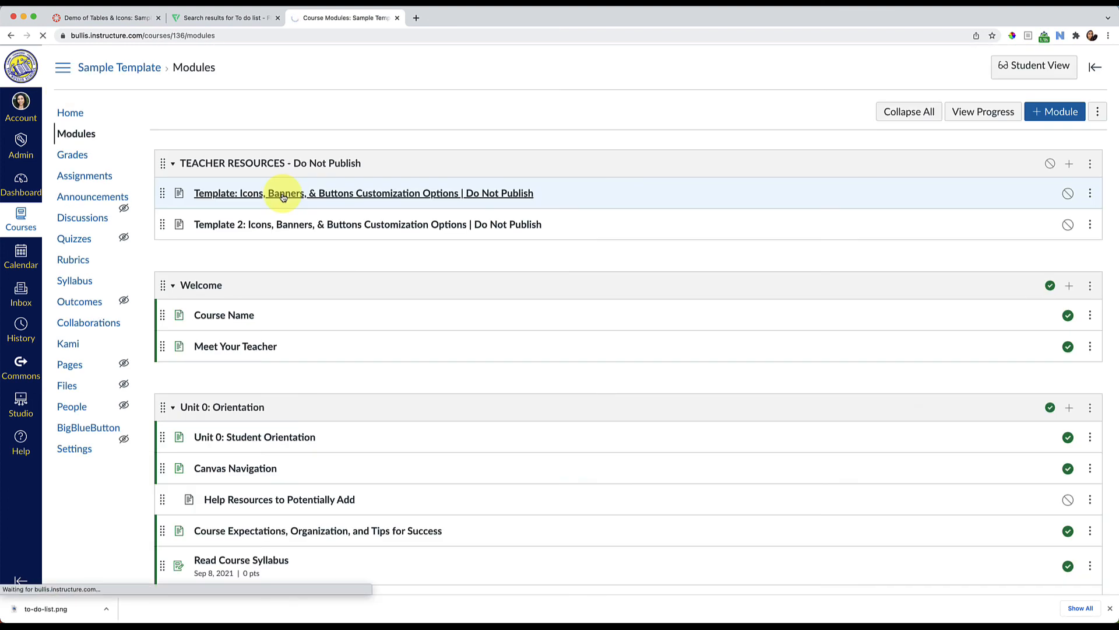
pyautogui.click(283, 194)
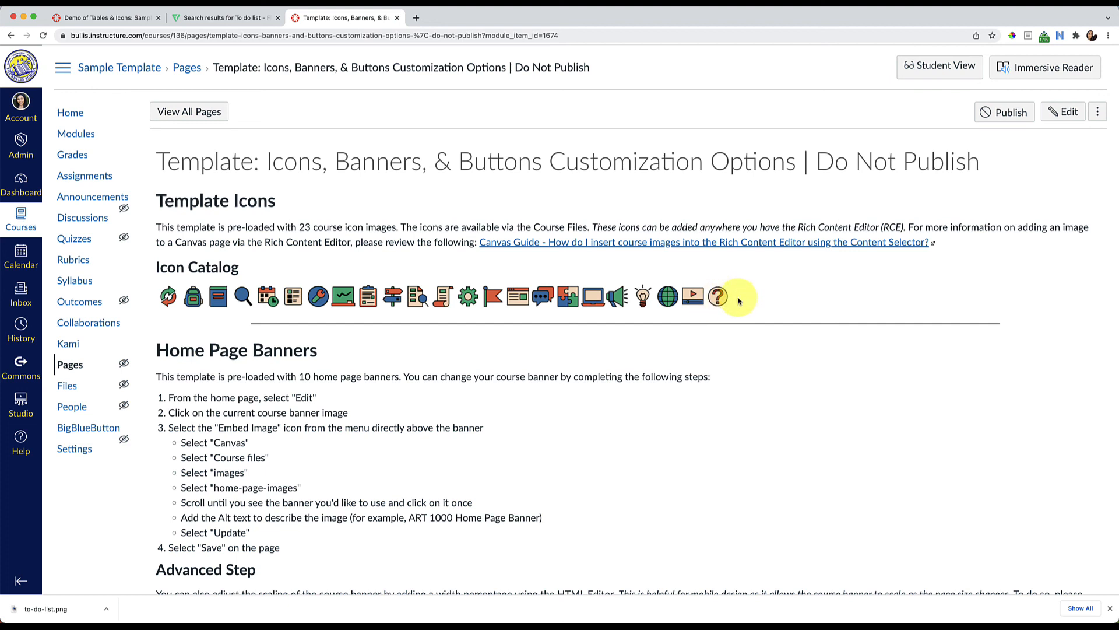
# Return to the demo page editor, close the course images list, and save the page without publishing it
pyautogui.click(131, 23)
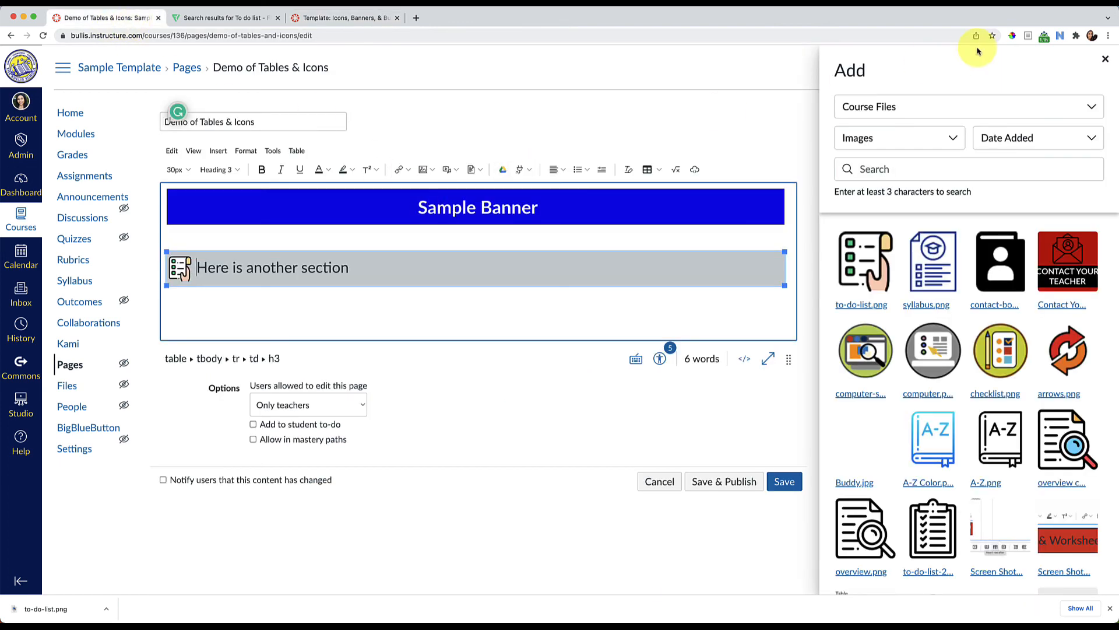
pyautogui.click(1106, 61)
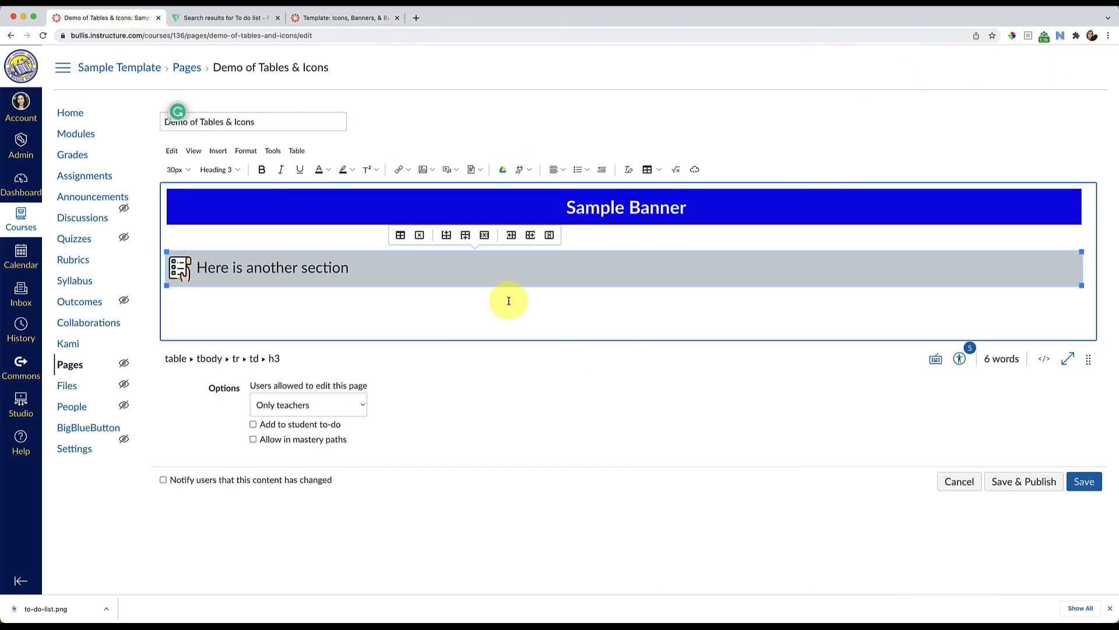
pyautogui.click(478, 296)
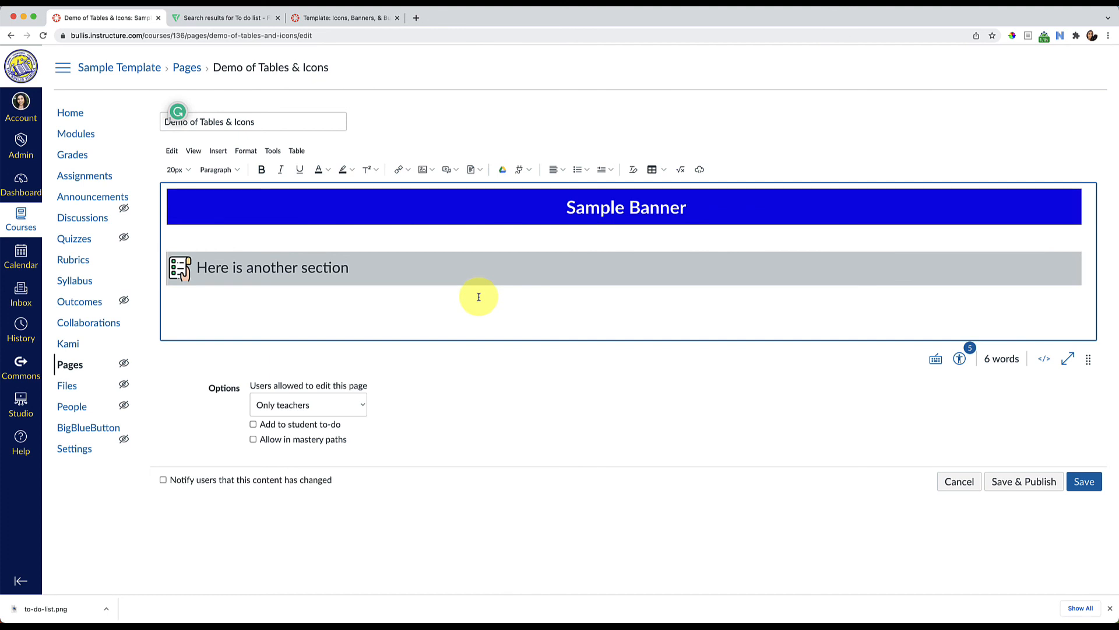
pyautogui.click(1084, 483)
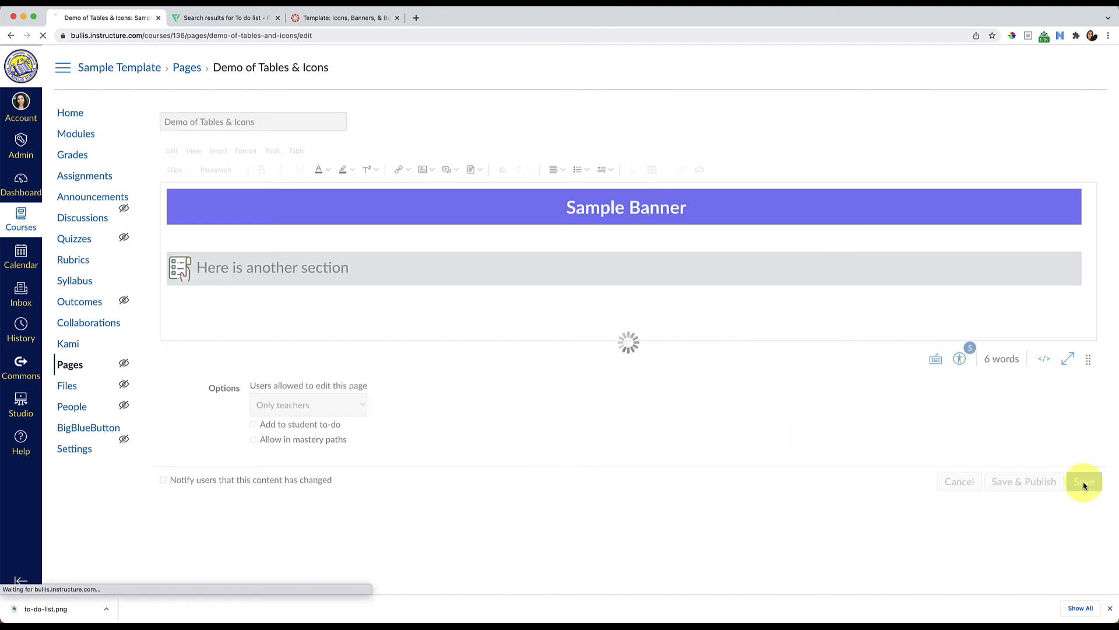